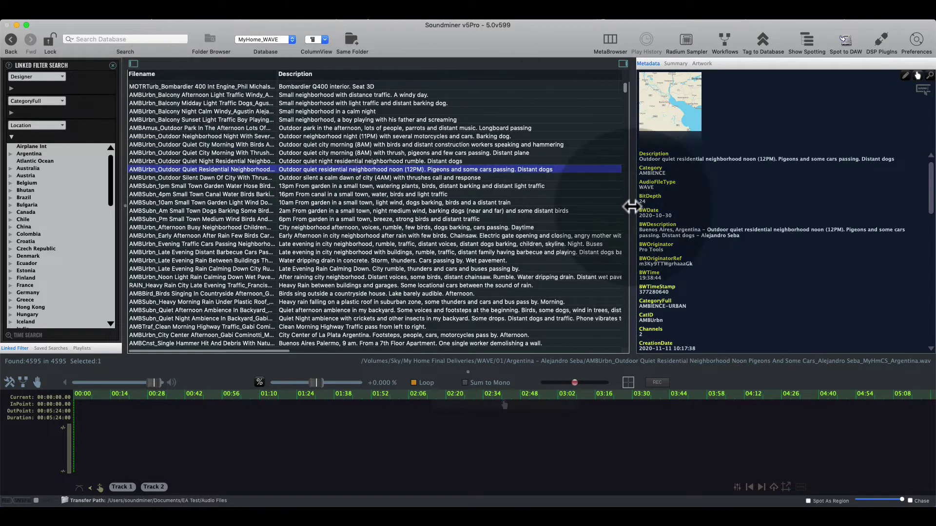
# Drag the file list / Metadata divider right so longer descriptions show in the results
pyautogui.moveTo(632, 207); pyautogui.dragTo(653, 206)
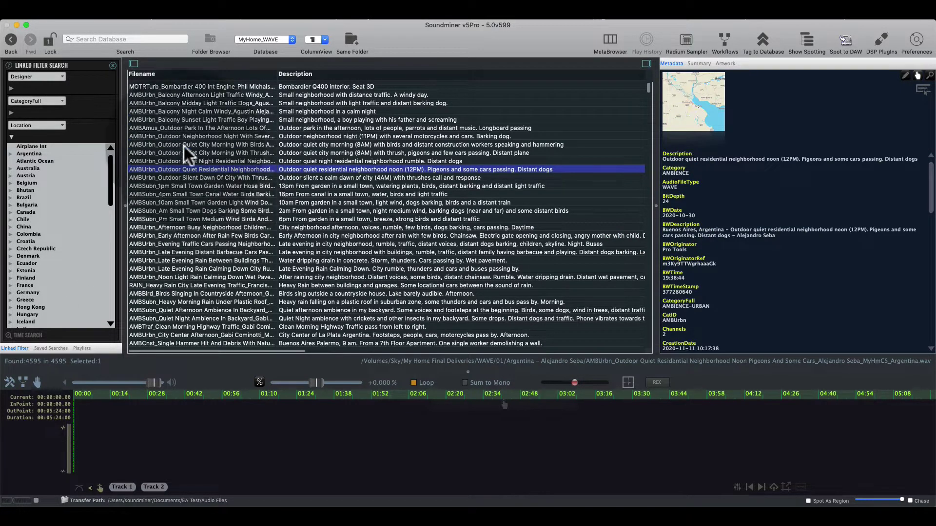
# Search the database for 'quiet'
pyautogui.click(136, 39)
pyautogui.click(11, 137)
pyautogui.click(12, 113)
pyautogui.click(96, 39)
pyautogui.write('quiet')
pyautogui.press('Return')
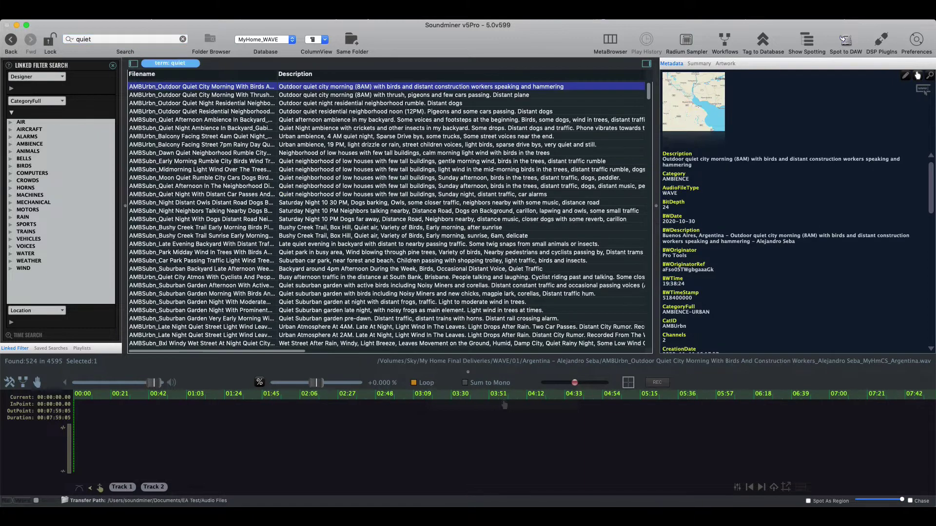
pyautogui.click(58, 54)
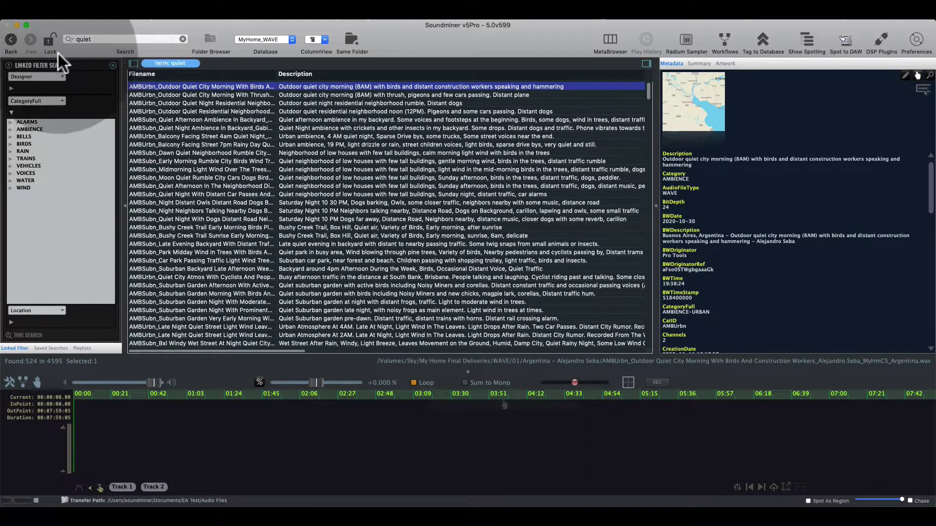
# Filter the quiet results by ALARMS, ALARMS-SIREN, BELLS and BELLS-LARGE categories
pyautogui.click(25, 121)
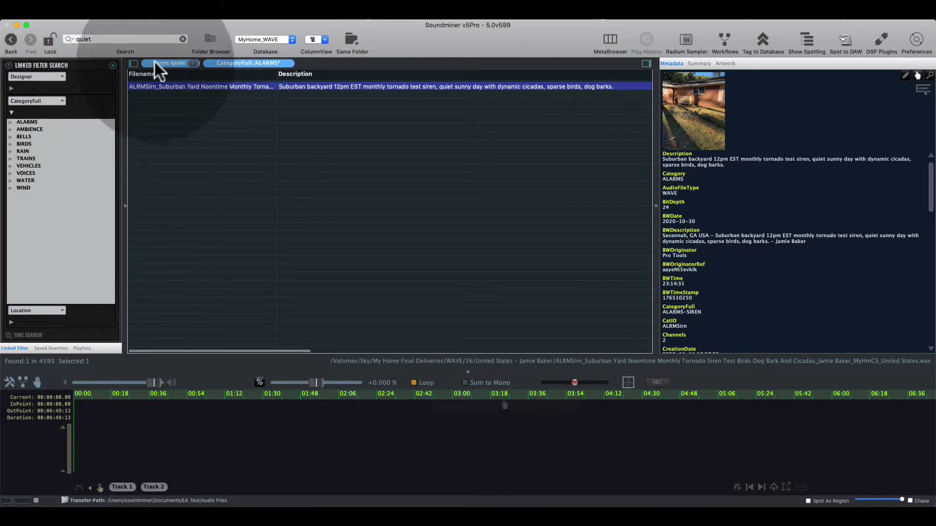
pyautogui.click(11, 122)
pyautogui.click(35, 129)
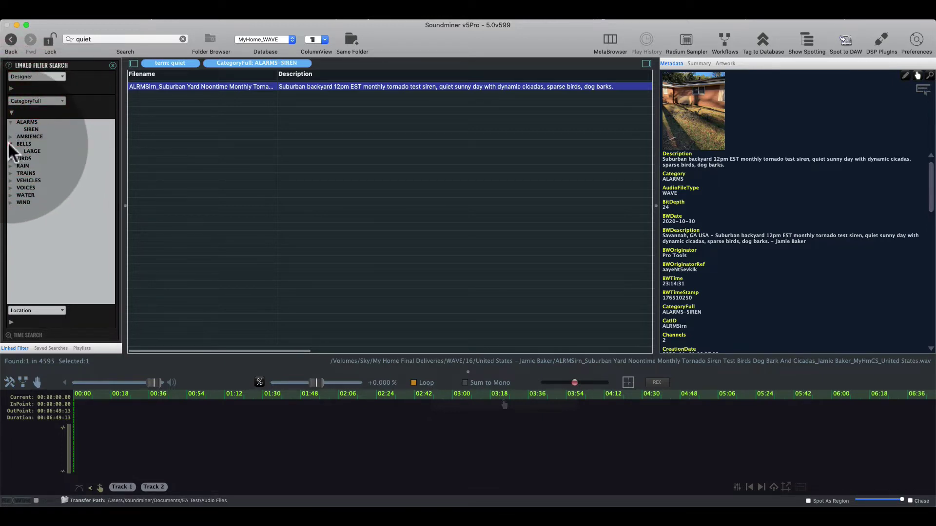
pyautogui.click(19, 143)
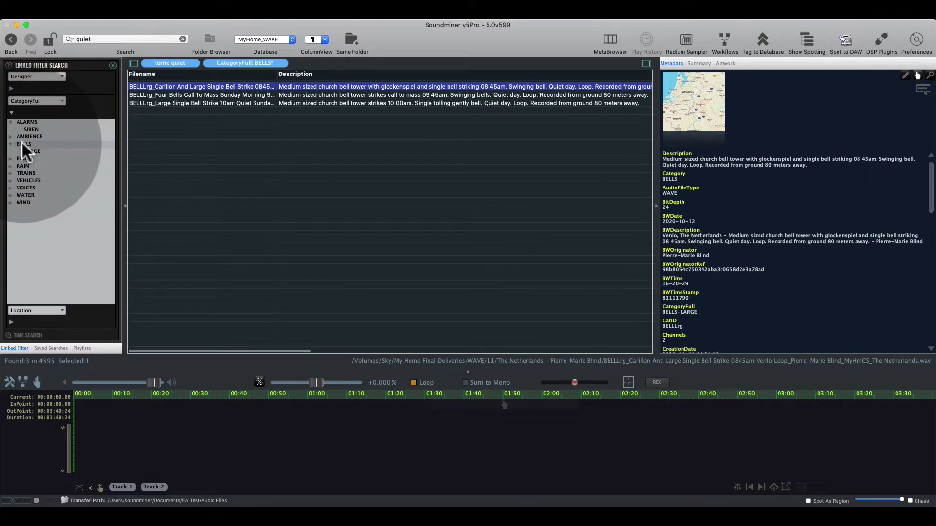
pyautogui.click(29, 150)
# Try VEHICLES, BICYCLE and GENERIC BY subcategories, then remove the VEHICLES category filter
pyautogui.click(18, 179)
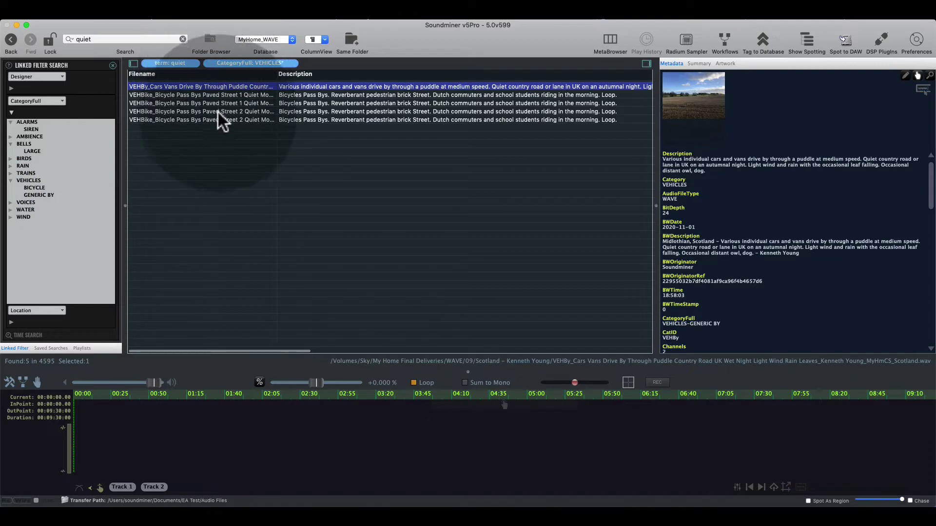
pyautogui.click(28, 180)
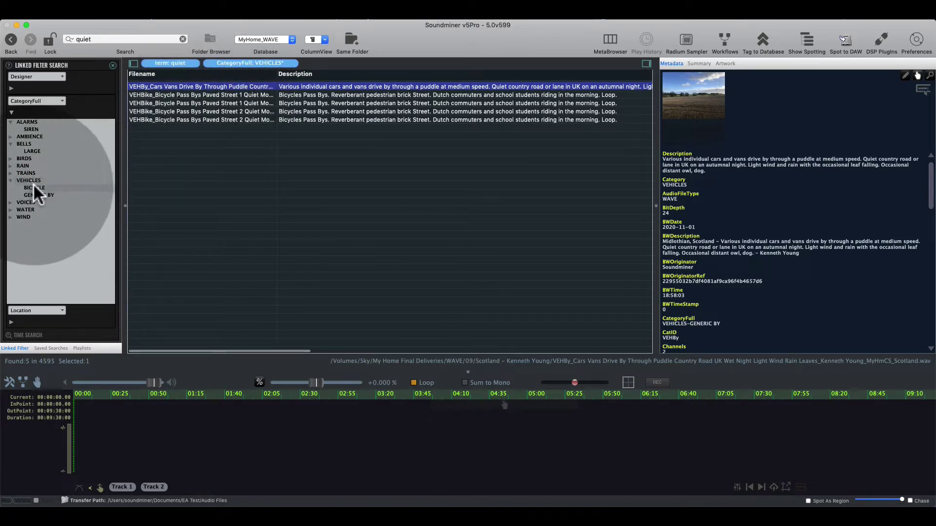
pyautogui.click(33, 187)
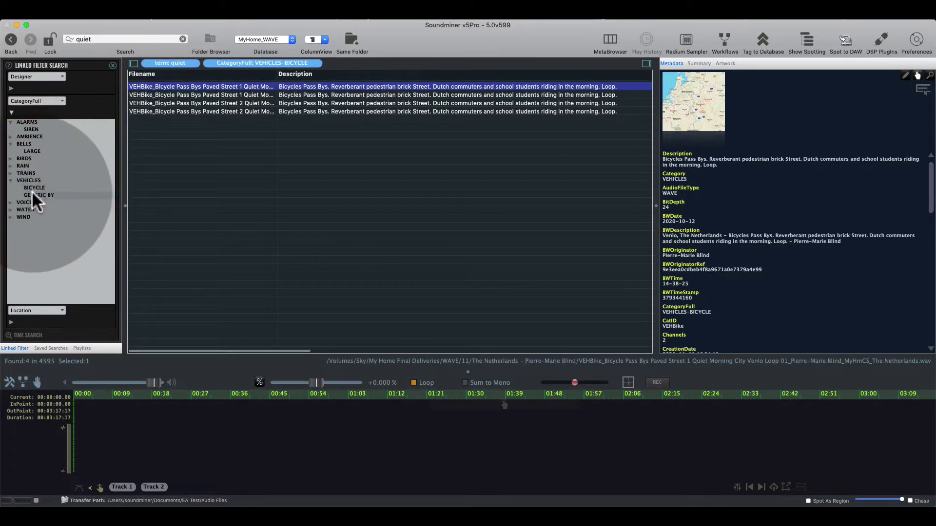
pyautogui.click(31, 192)
pyautogui.click(33, 186)
pyautogui.click(29, 180)
pyautogui.click(190, 63)
pyautogui.click(229, 62)
# Clear the 'quiet' search, reload all 4,595 records and scroll through them
pyautogui.click(182, 39)
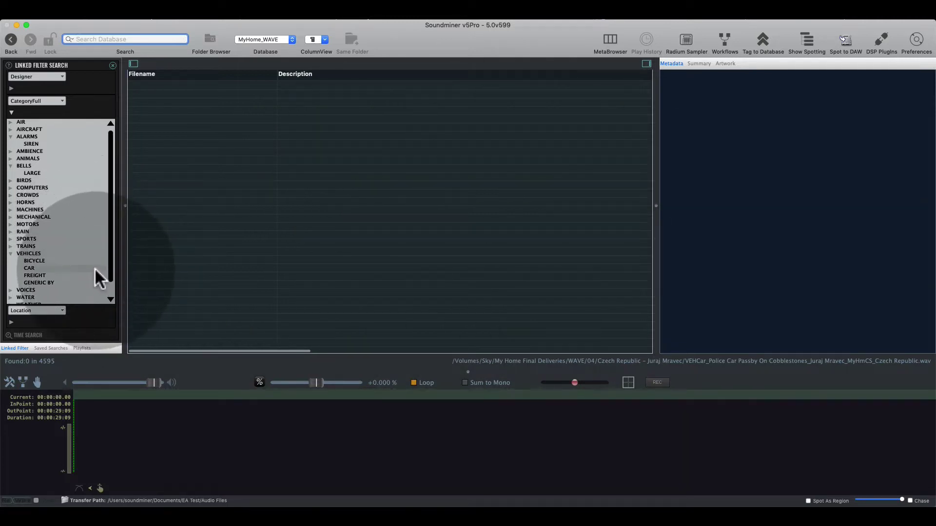
pyautogui.click(204, 226)
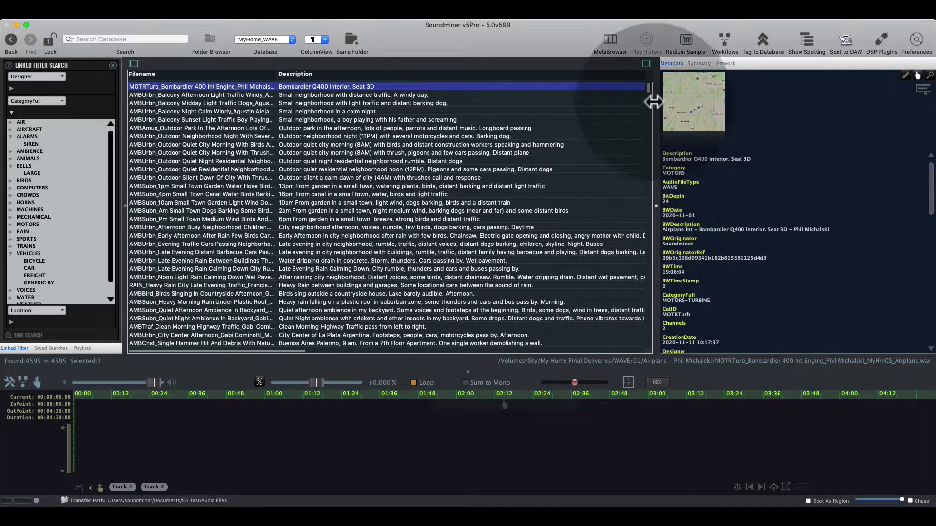
pyautogui.moveTo(650, 88); pyautogui.dragTo(641, 264)
pyautogui.moveTo(641, 177); pyautogui.dragTo(634, 86)
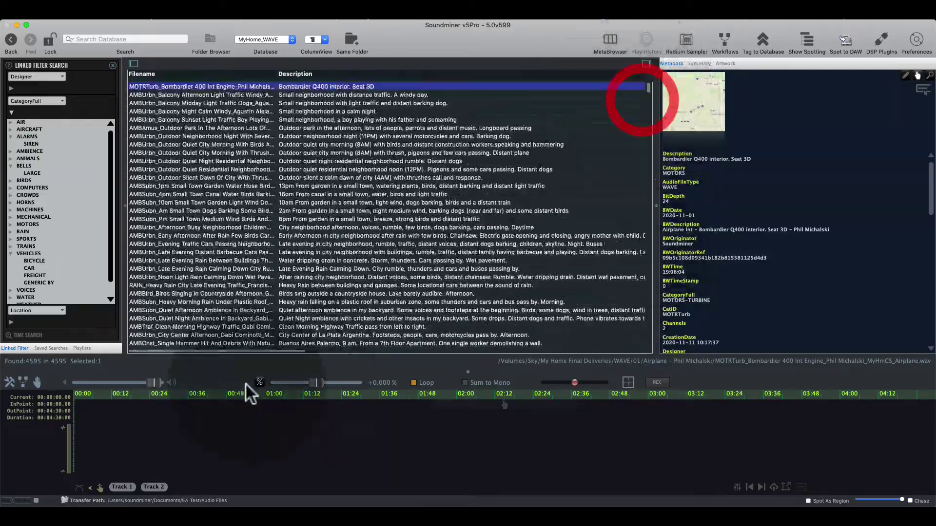
# Scroll the results right to the GPSLon, URL, Designer, Library and Location columns
pyautogui.moveTo(248, 355); pyautogui.dragTo(634, 351)
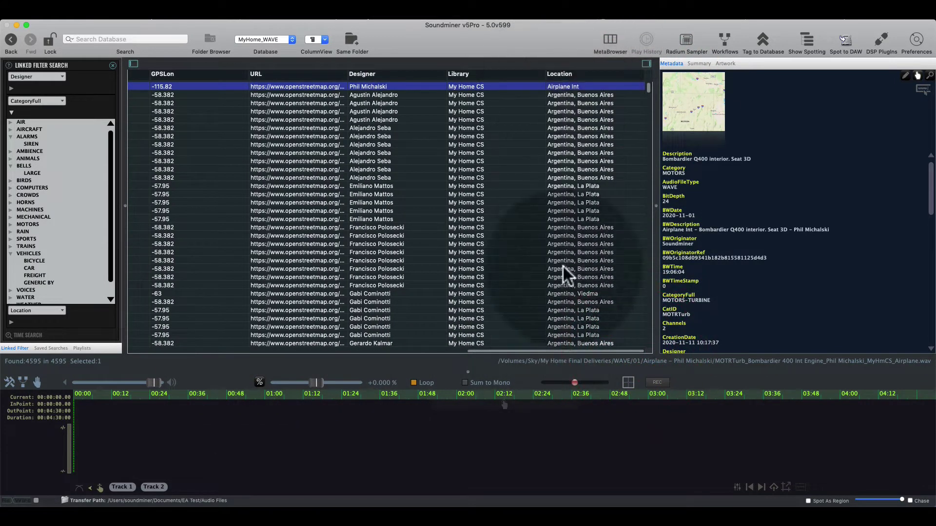
pyautogui.moveTo(647, 86); pyautogui.dragTo(644, 98)
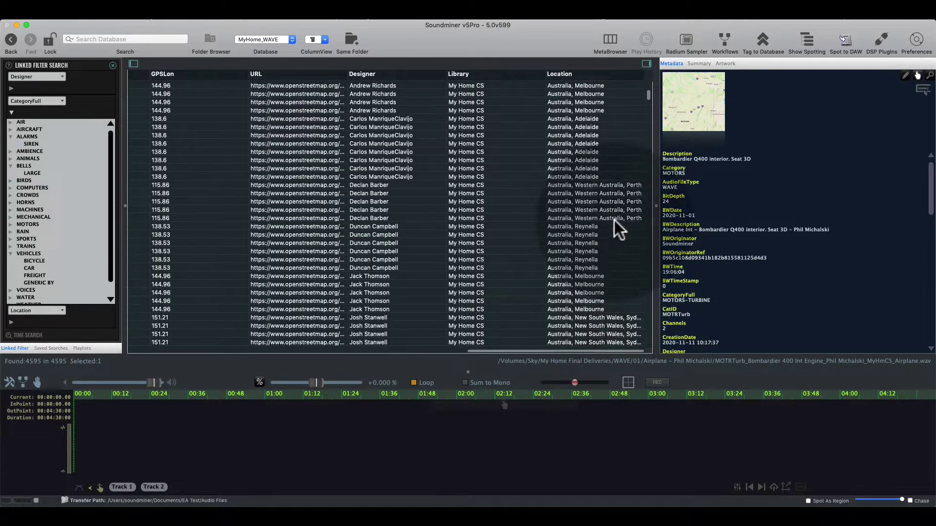
pyautogui.moveTo(647, 95); pyautogui.dragTo(653, 145)
# Collapse CategoryFull, expand the Location filter and select Canada (316 files)
pyautogui.click(11, 113)
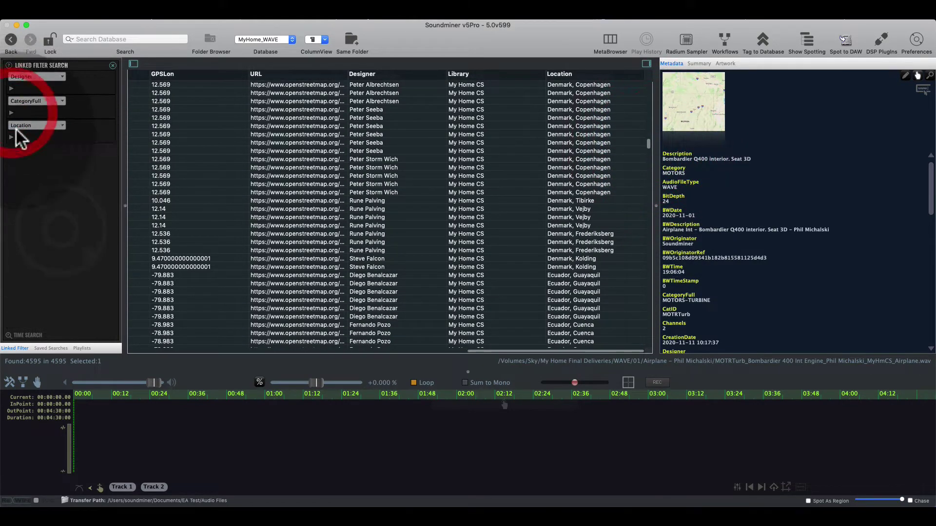
pyautogui.click(10, 137)
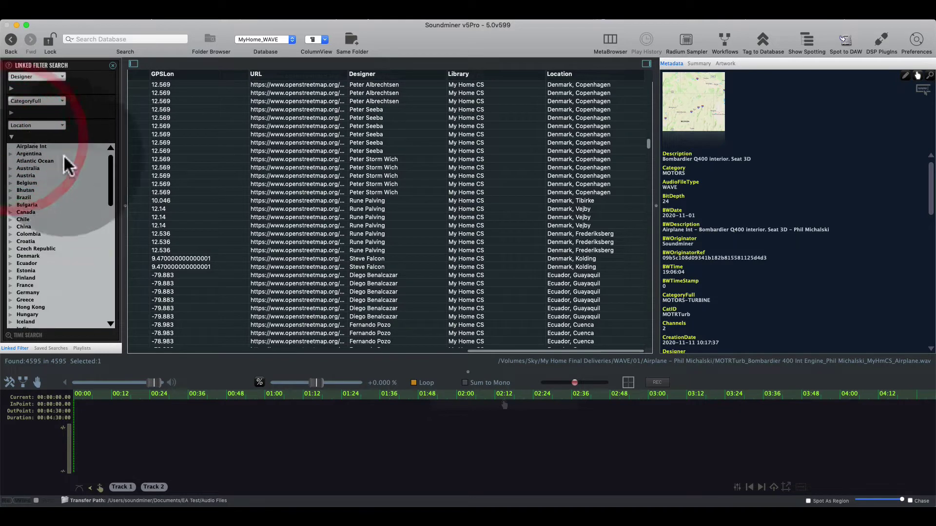
pyautogui.moveTo(108, 182); pyautogui.dragTo(71, 191)
pyautogui.click(29, 184)
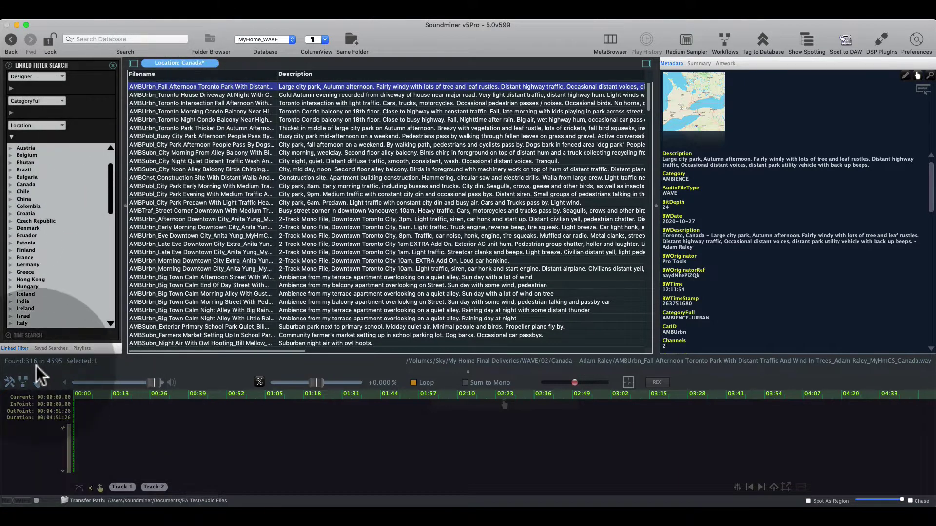
pyautogui.moveTo(649, 95); pyautogui.dragTo(619, 60)
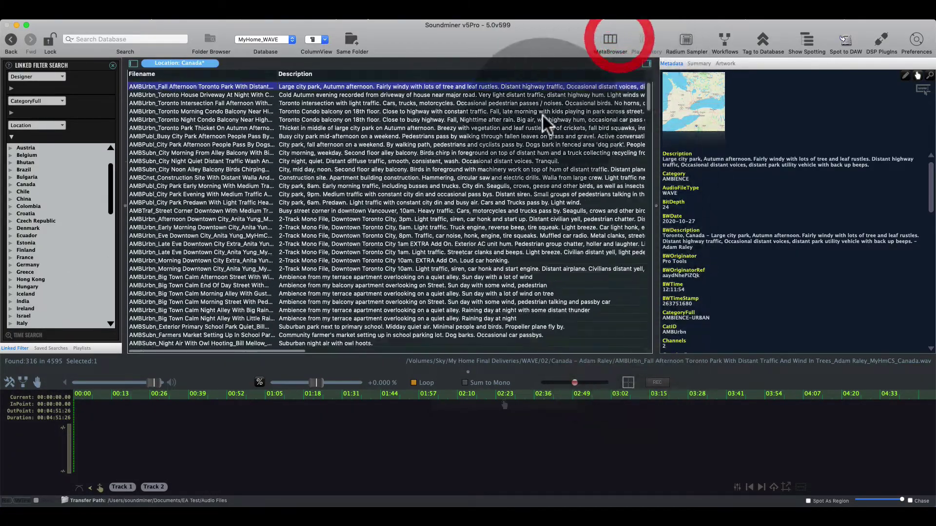
pyautogui.click(11, 184)
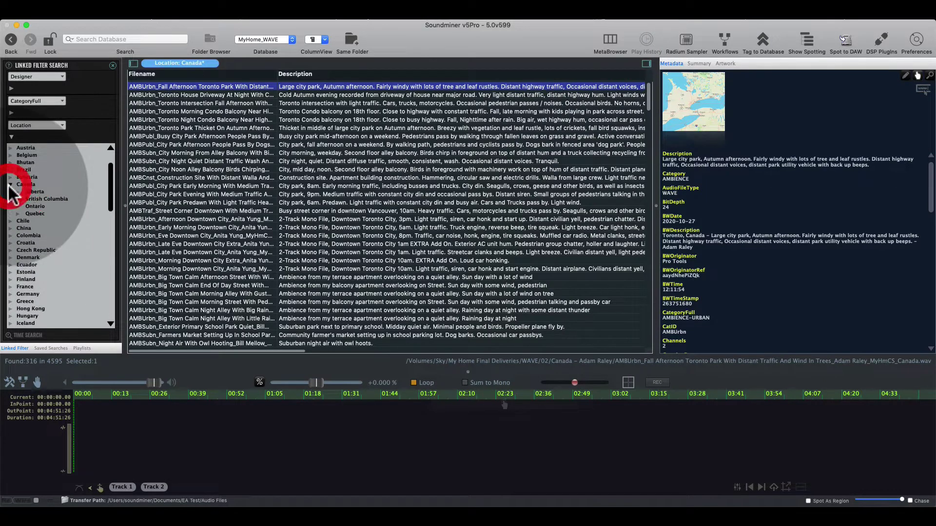
pyautogui.click(39, 205)
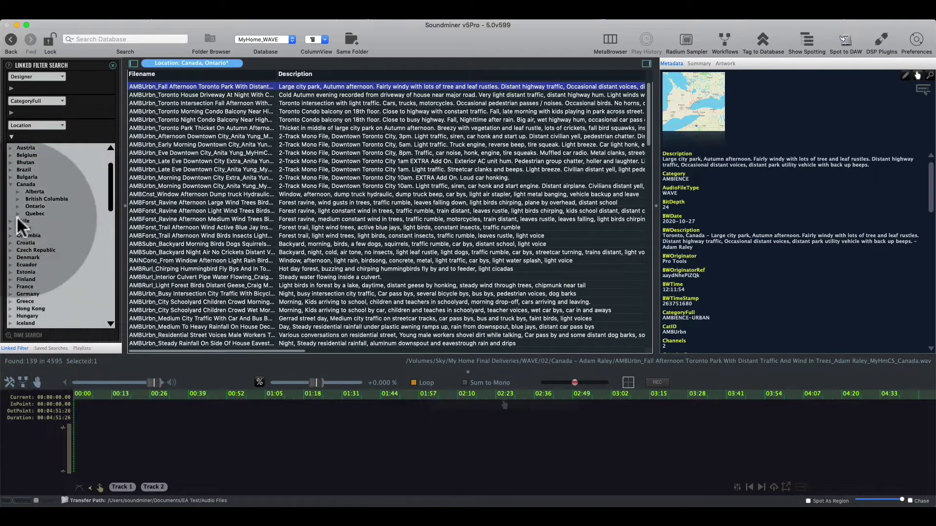
pyautogui.click(18, 206)
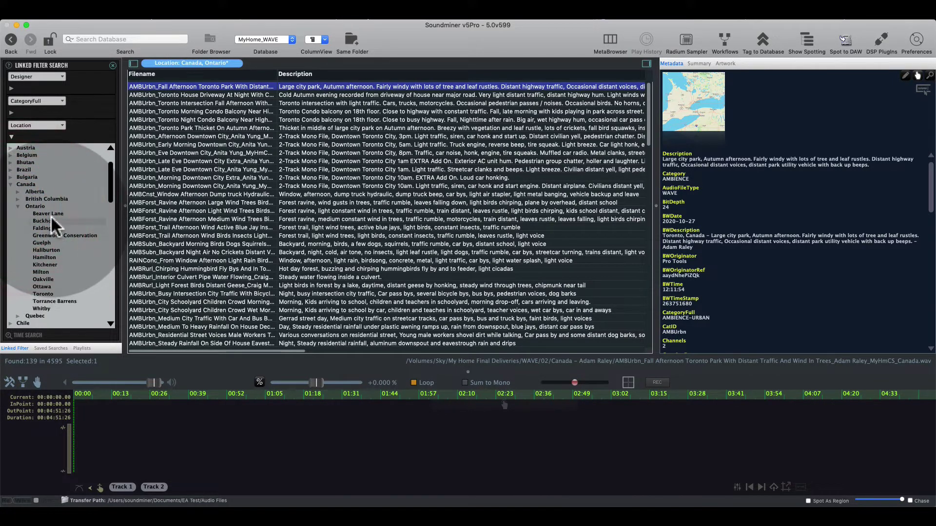
pyautogui.click(52, 280)
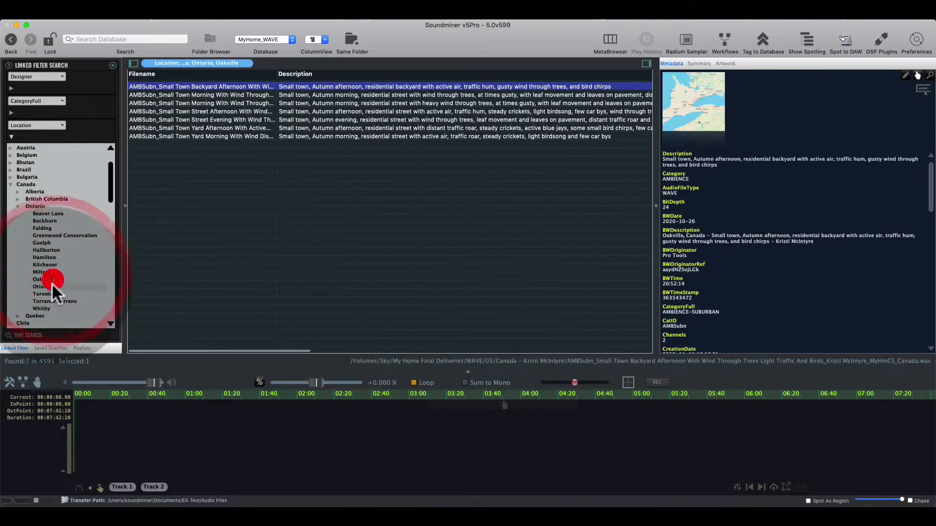
pyautogui.click(52, 287)
pyautogui.click(25, 184)
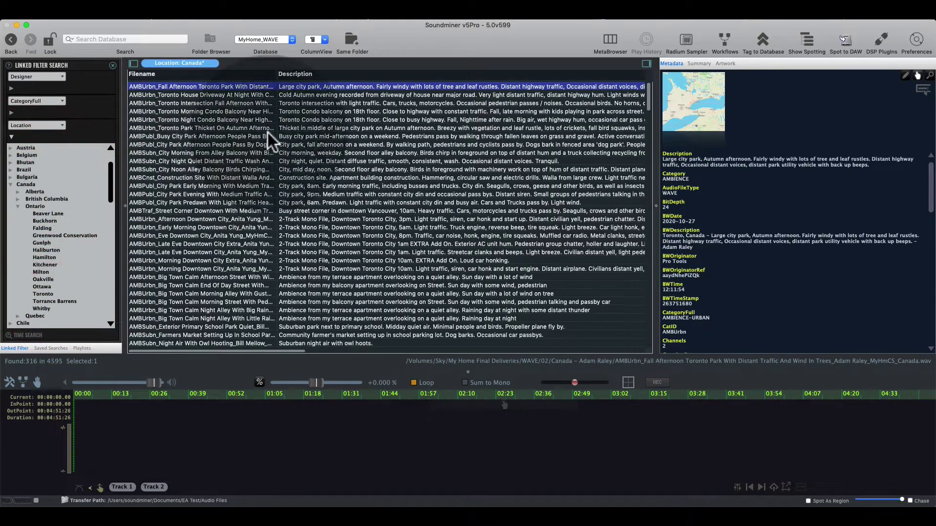
# Show and enlarge the artwork grid, then filter by the headphone thumbnail
pyautogui.click(723, 62)
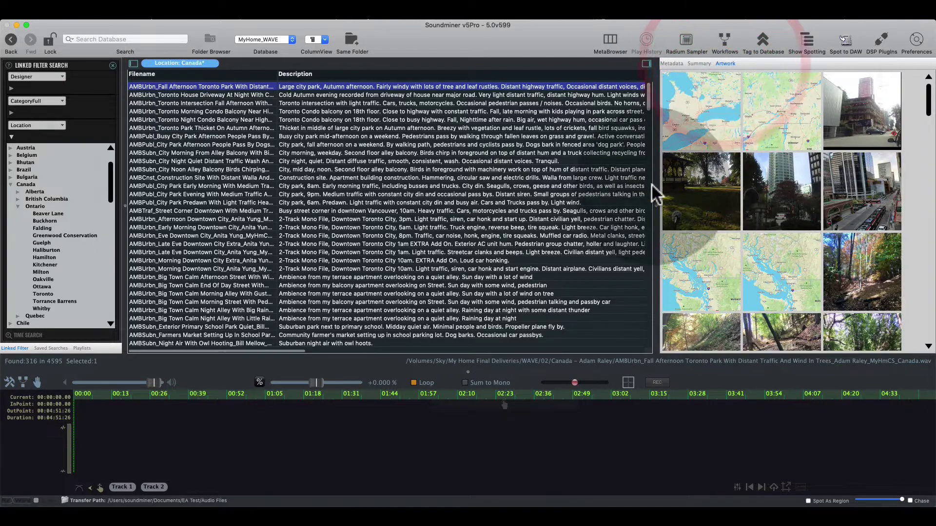
pyautogui.moveTo(651, 186); pyautogui.dragTo(492, 201)
pyautogui.moveTo(919, 103); pyautogui.dragTo(919, 296)
pyautogui.click(154, 74)
pyautogui.click(618, 253)
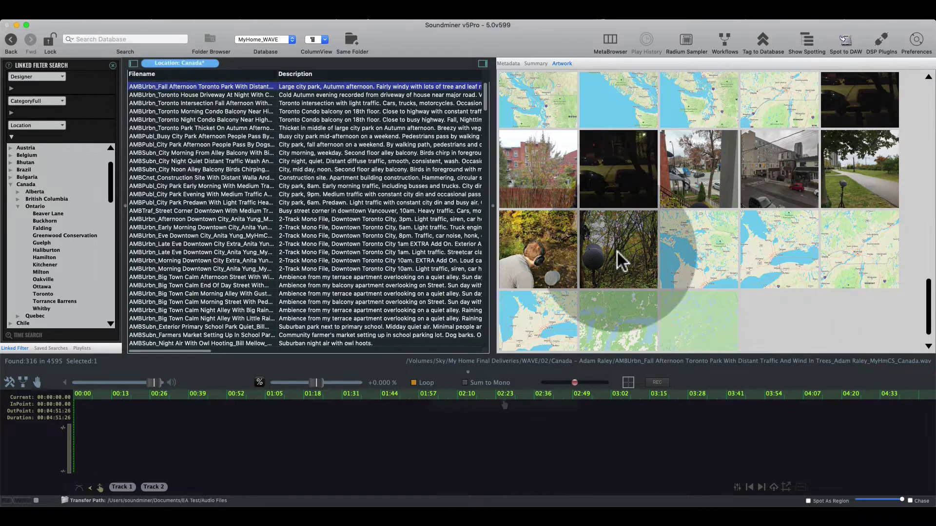
pyautogui.click(566, 273)
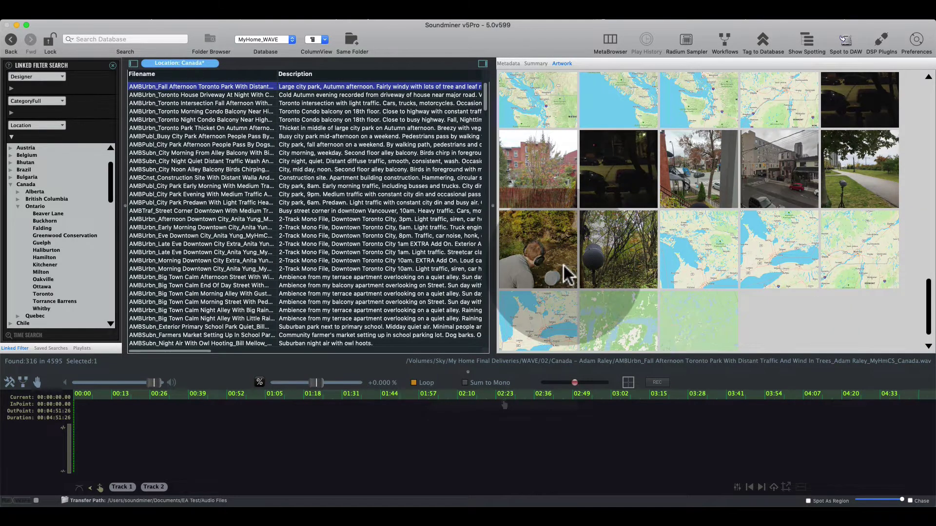
pyautogui.click(564, 267)
# Select the Toronto babbling brook recording and scroll to its URL and Location columns
pyautogui.click(381, 86)
pyautogui.click(490, 211)
pyautogui.moveTo(491, 210); pyautogui.dragTo(588, 210)
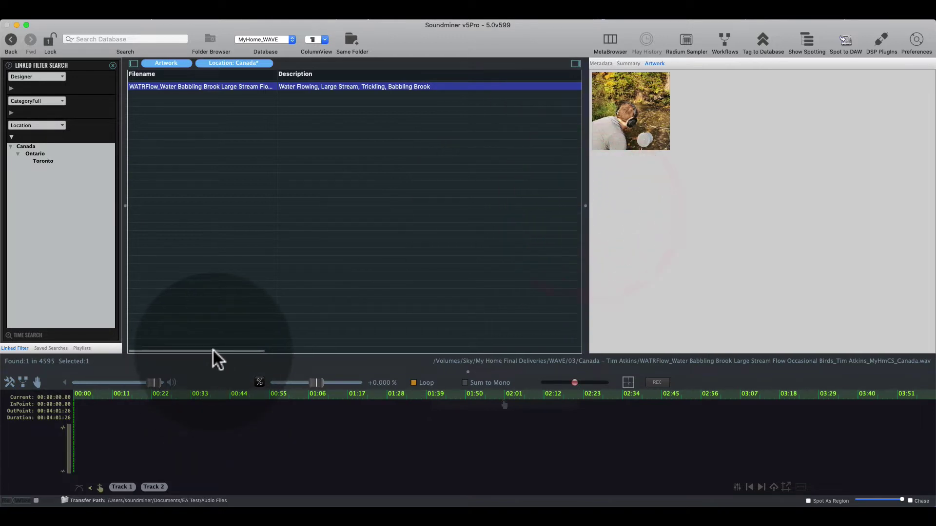
pyautogui.moveTo(212, 350); pyautogui.dragTo(535, 379)
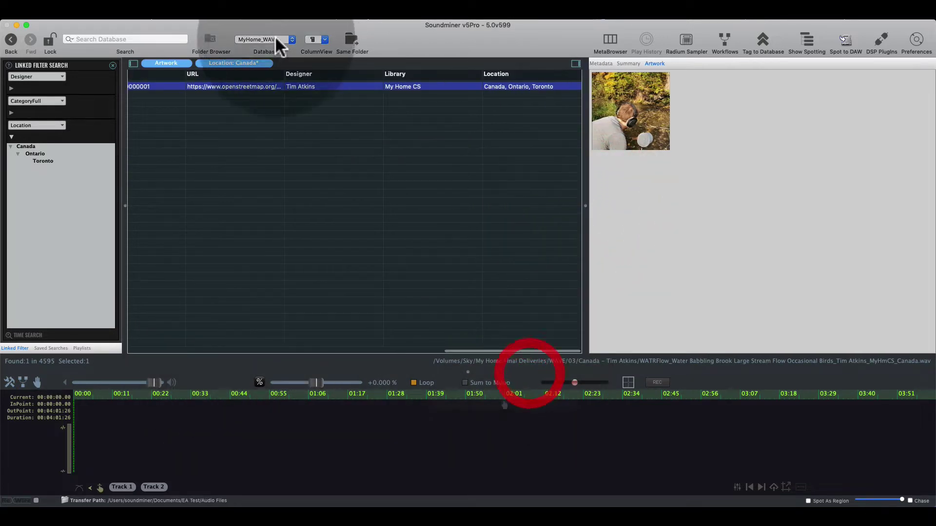
# Filter by the brook recording's designer, then narrow to Ontario, Canada (139 files)
pyautogui.click(311, 86)
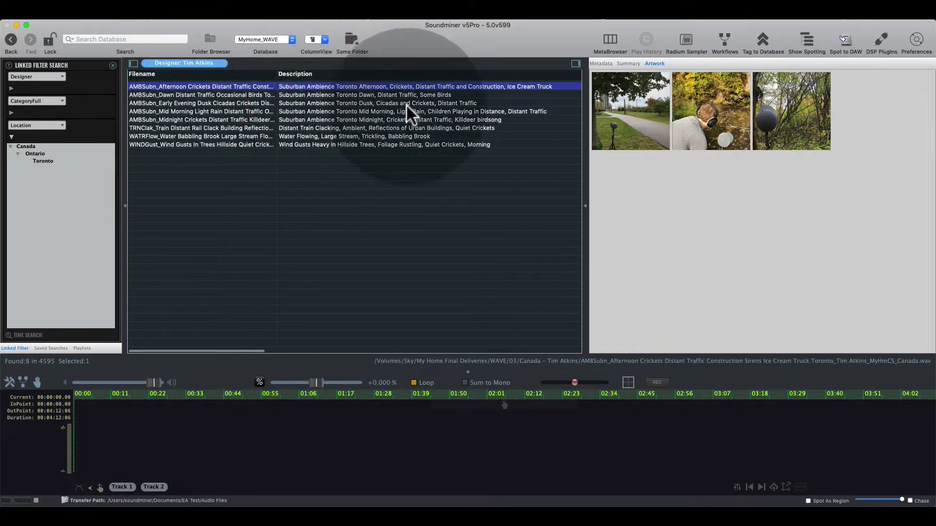
pyautogui.click(46, 153)
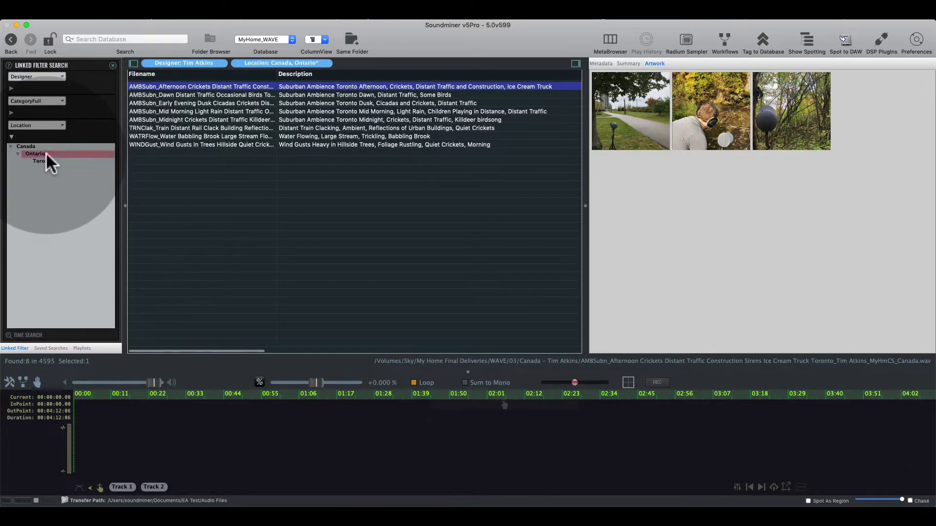
# Drop the Designer filter, pick Beaver Lane, then filter by its designer and Kamakura, Japan
pyautogui.click(220, 63)
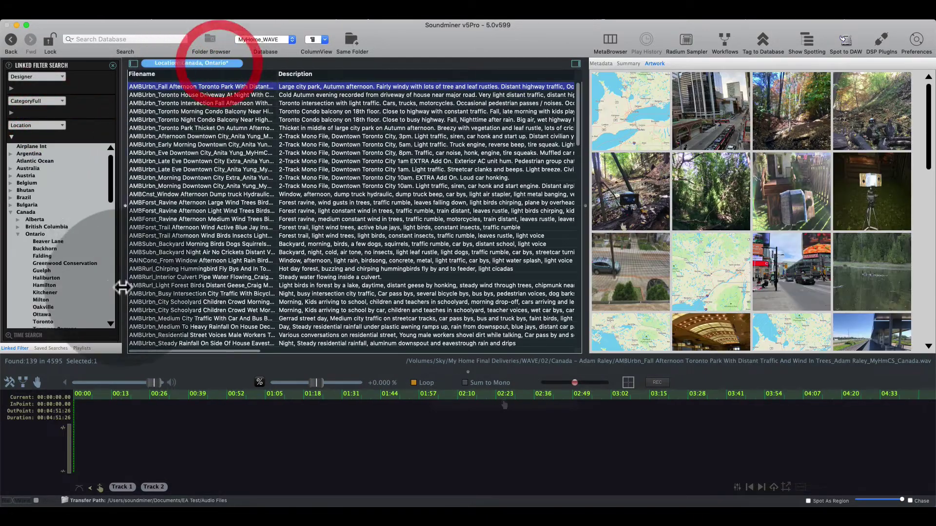
pyautogui.click(53, 241)
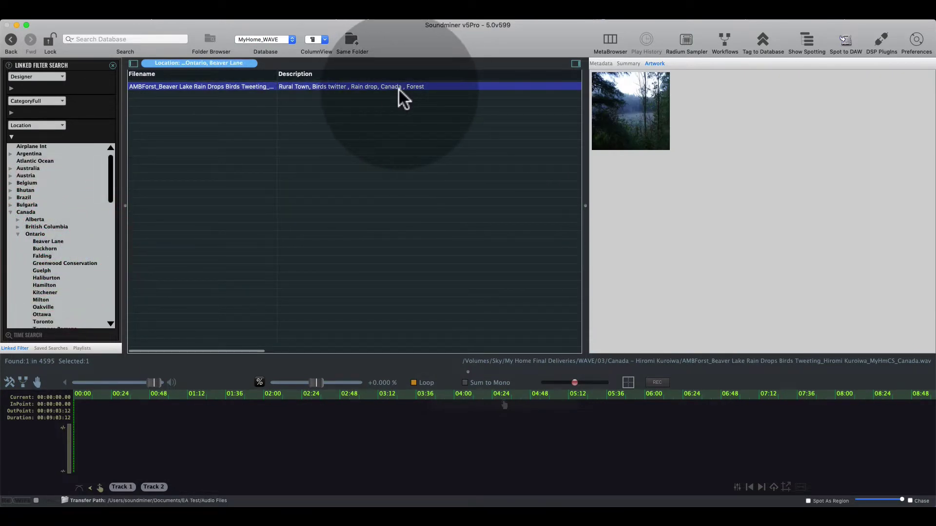
pyautogui.hscroll(5, 374, 99)
pyautogui.hscroll(6, 374, 100)
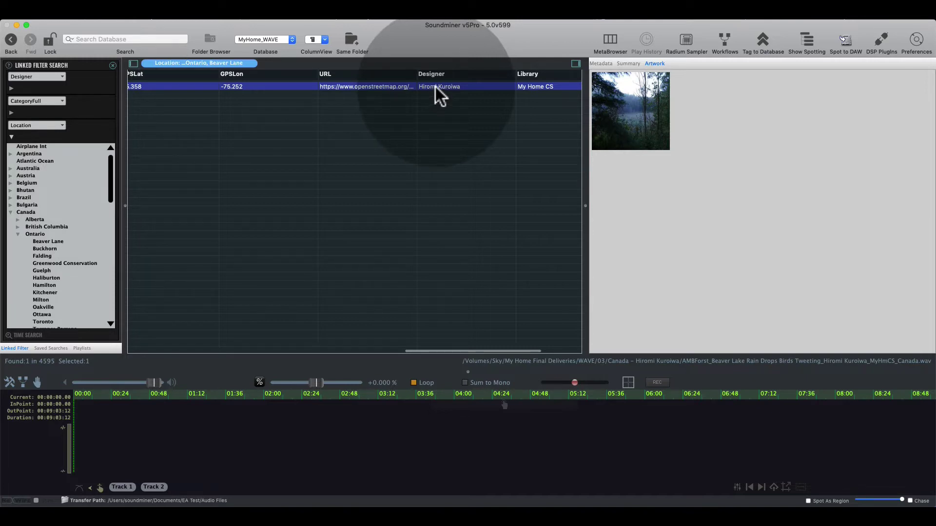
pyautogui.click(435, 87)
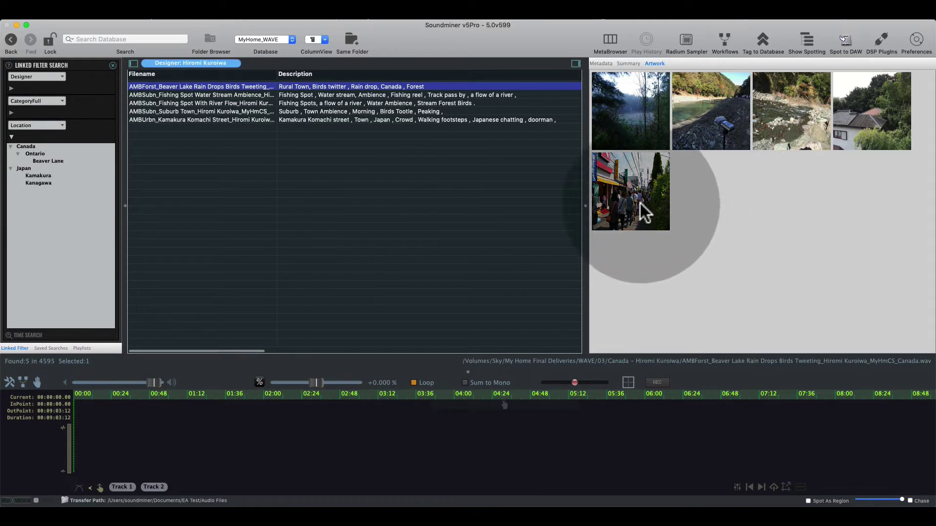
pyautogui.click(49, 175)
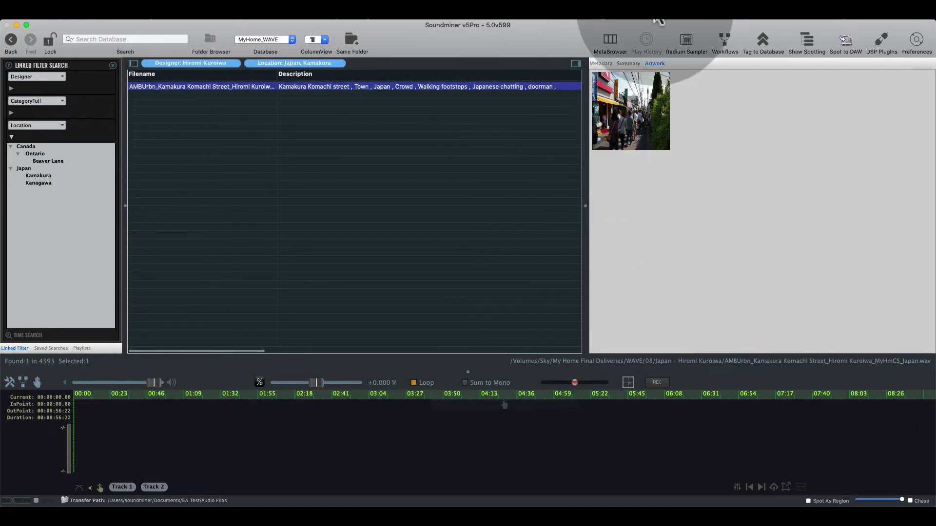
# Clear filters, search 'petalum', then swap the Petaluma location filter for a map-artwork filter
pyautogui.press('Escape')
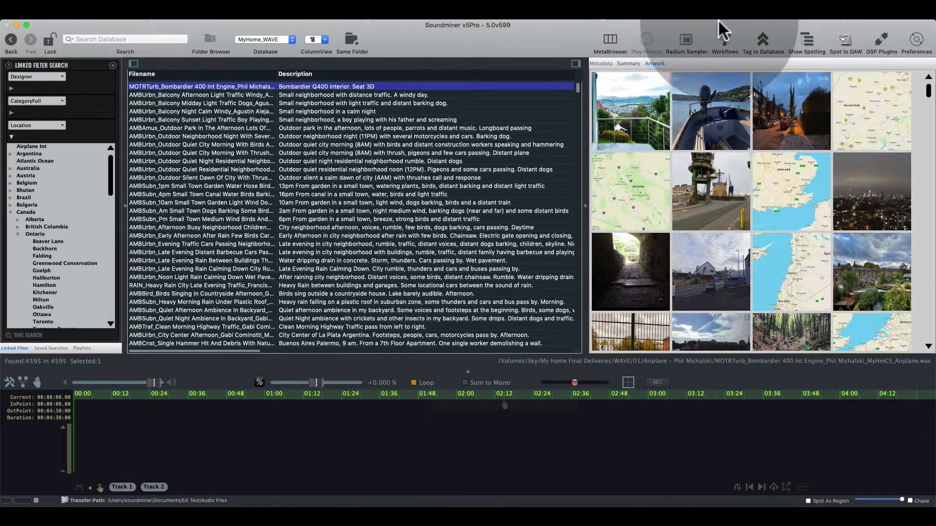
pyautogui.moveTo(930, 93); pyautogui.dragTo(911, 324)
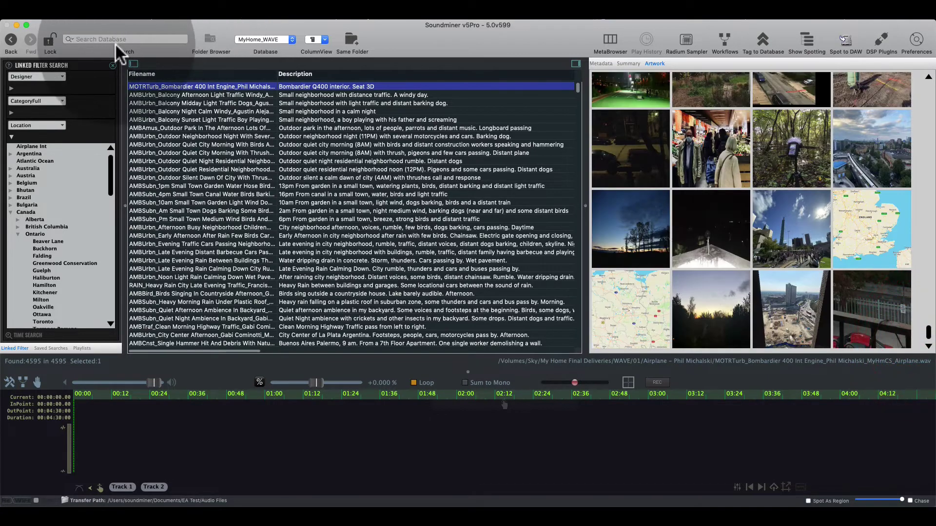
pyautogui.write('petalum')
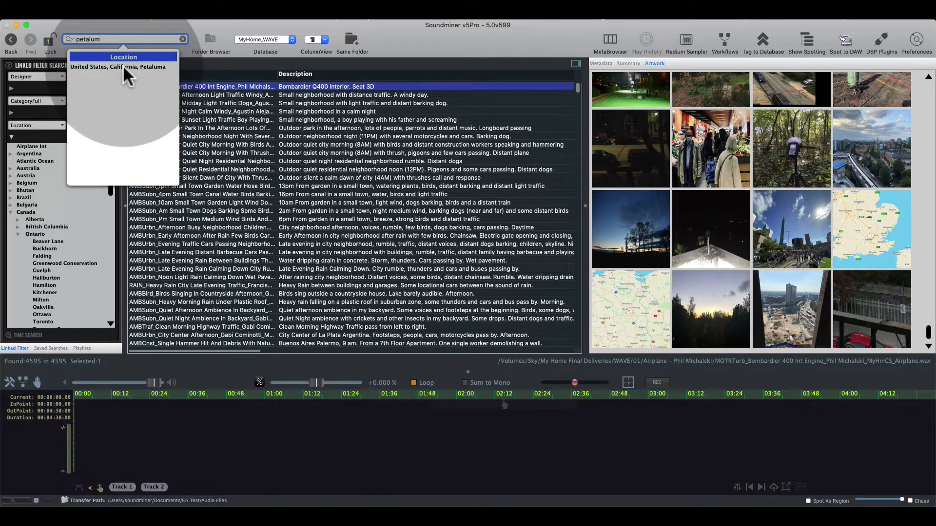
pyautogui.click(123, 66)
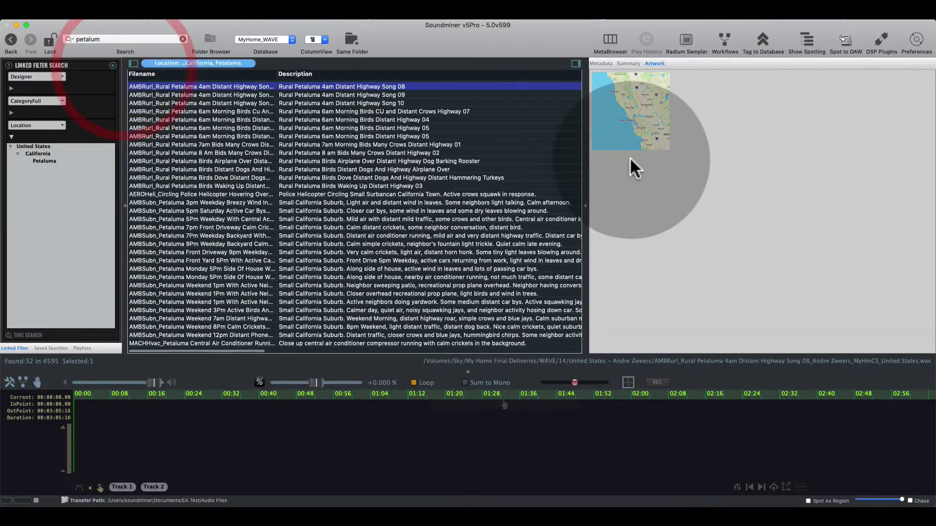
pyautogui.click(642, 101)
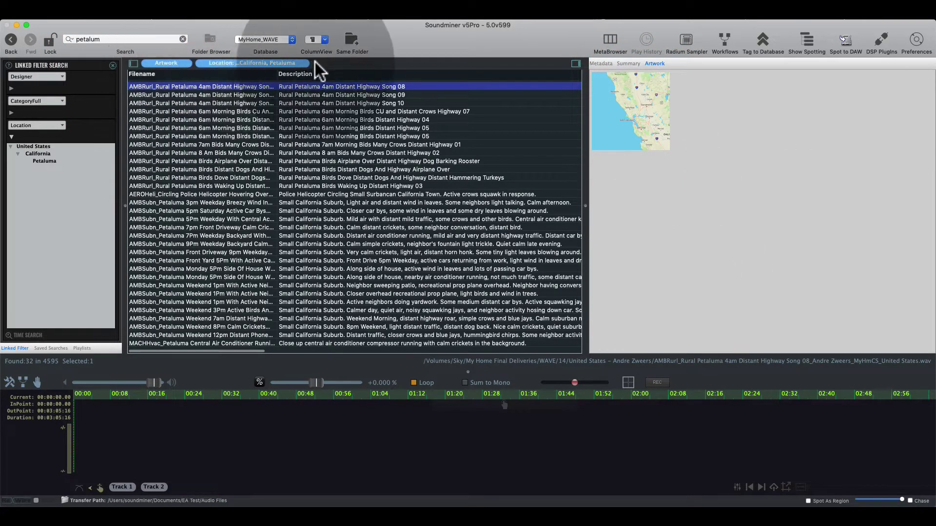
pyautogui.click(305, 67)
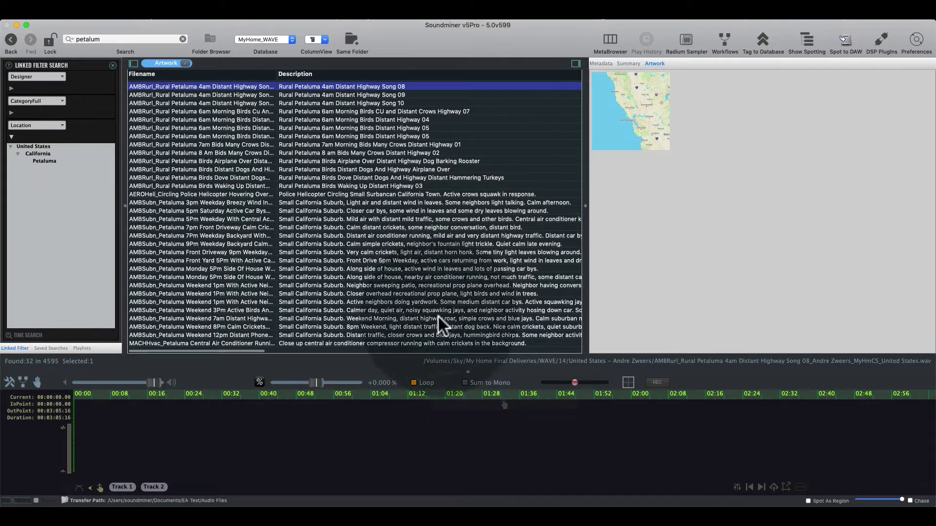
# Compare the two Petaluma designers' recordings, then add a California location filter
pyautogui.click(11, 88)
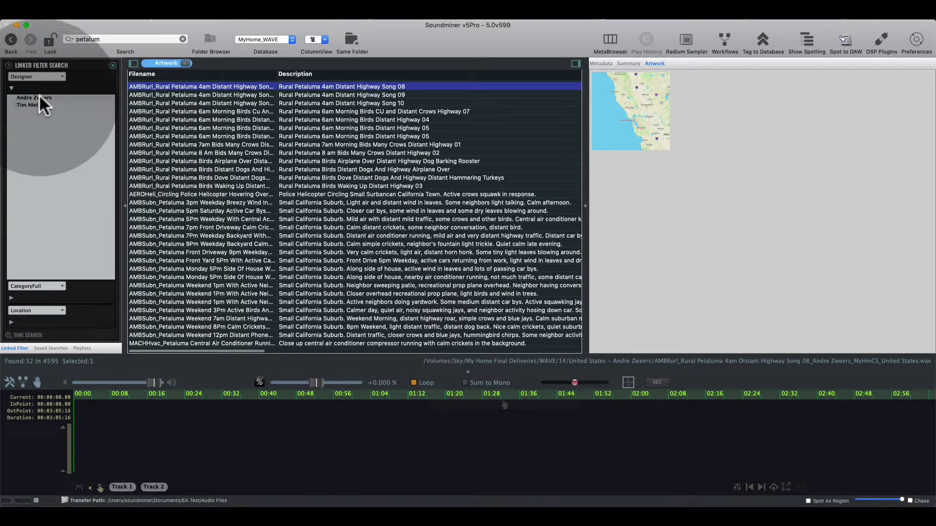
pyautogui.click(39, 101)
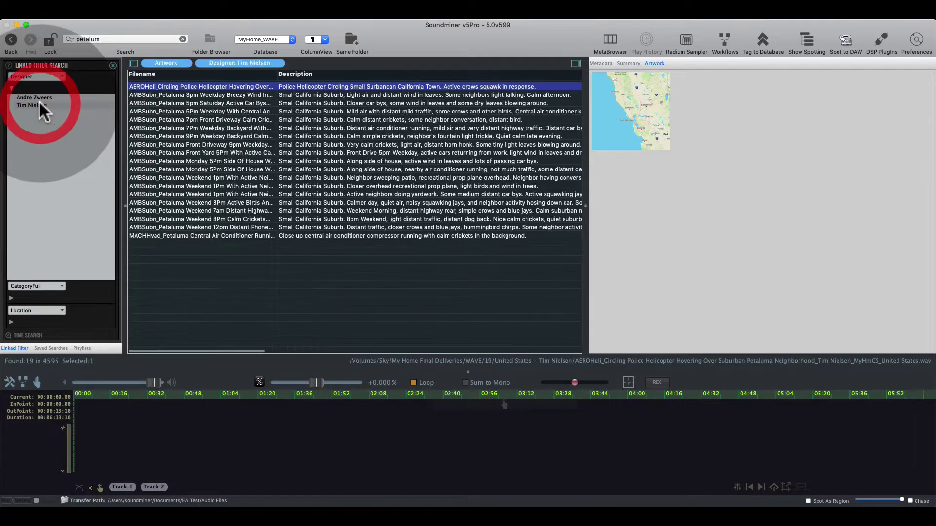
pyautogui.click(40, 96)
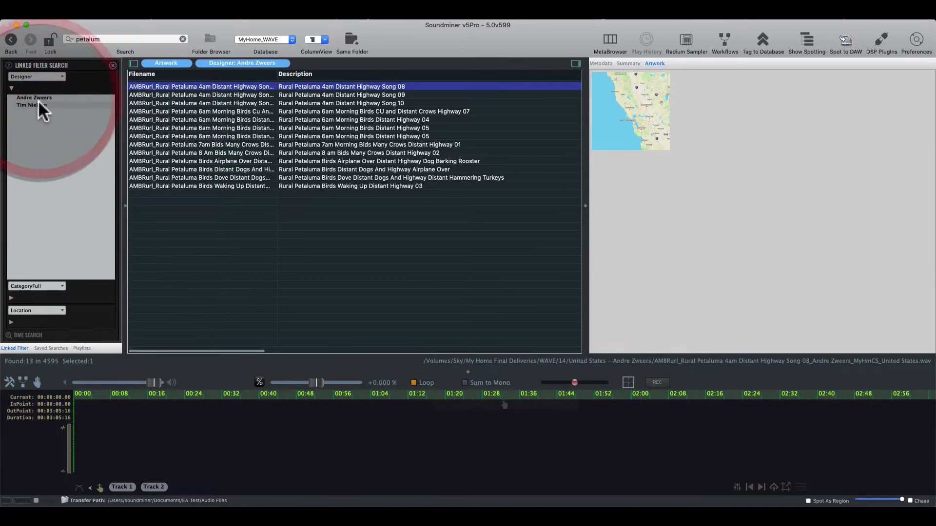
pyautogui.click(38, 105)
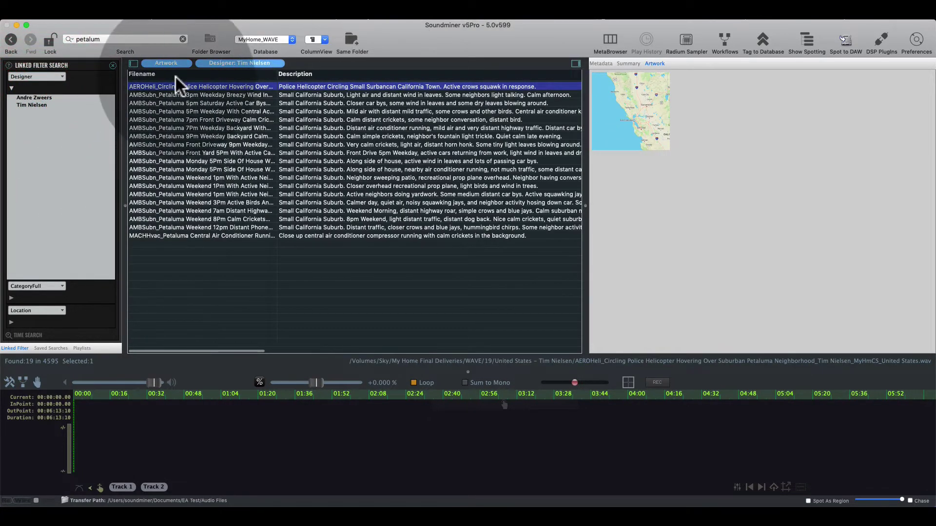
pyautogui.click(9, 322)
pyautogui.click(45, 150)
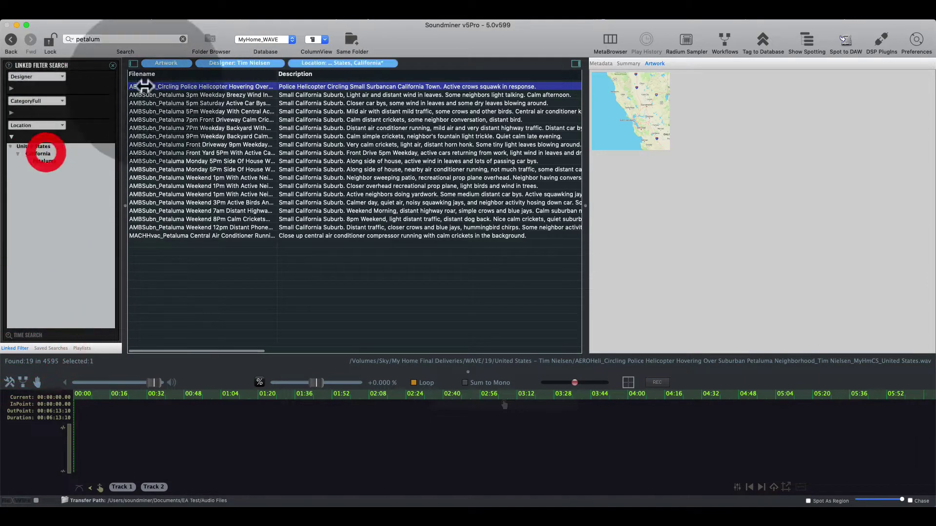
# Remove the designer, location and artwork filters, leaving 0 results
pyautogui.click(279, 63)
pyautogui.click(245, 62)
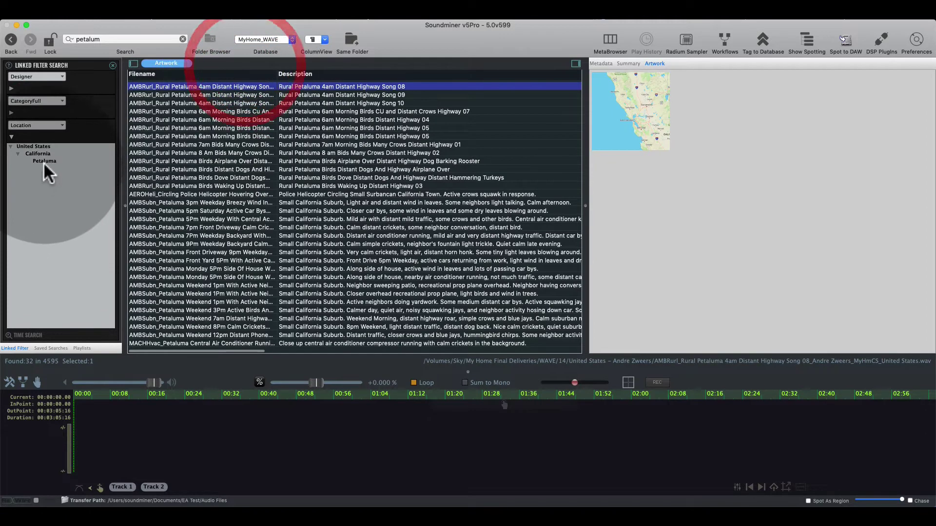
pyautogui.click(188, 63)
# Search 'farmer' and filter by the matching designer suggestion
pyautogui.click(102, 38)
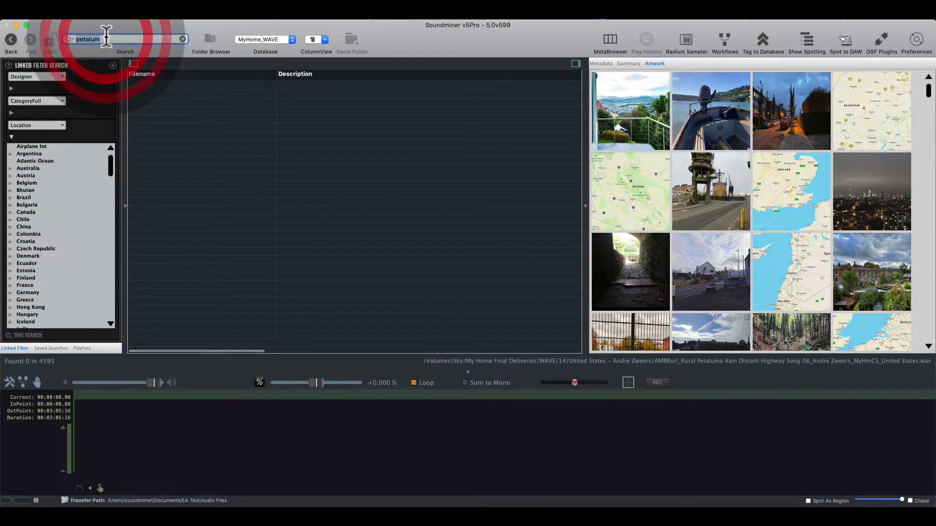
pyautogui.write('farmer')
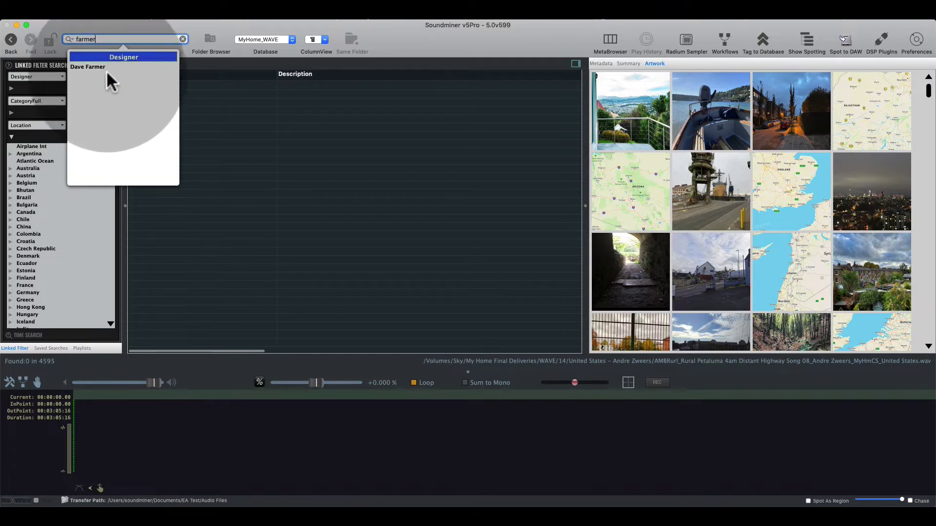
pyautogui.click(104, 67)
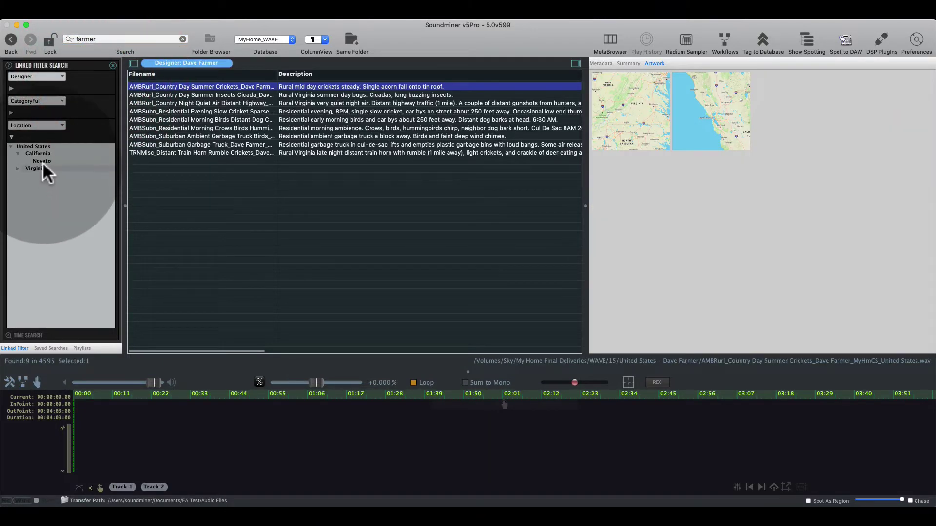
# Narrow to California, then Novato, and select the suburban garbage truck recording
pyautogui.click(17, 167)
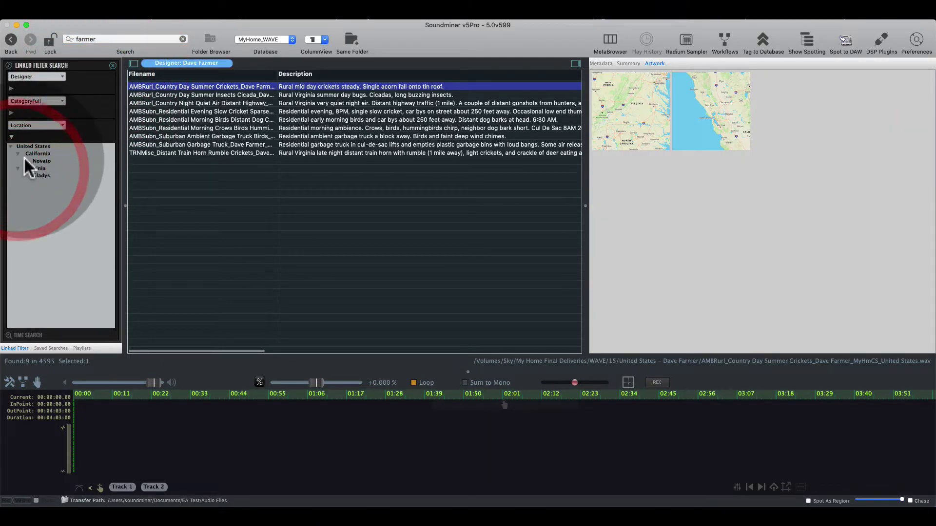
pyautogui.click(33, 152)
pyautogui.click(41, 160)
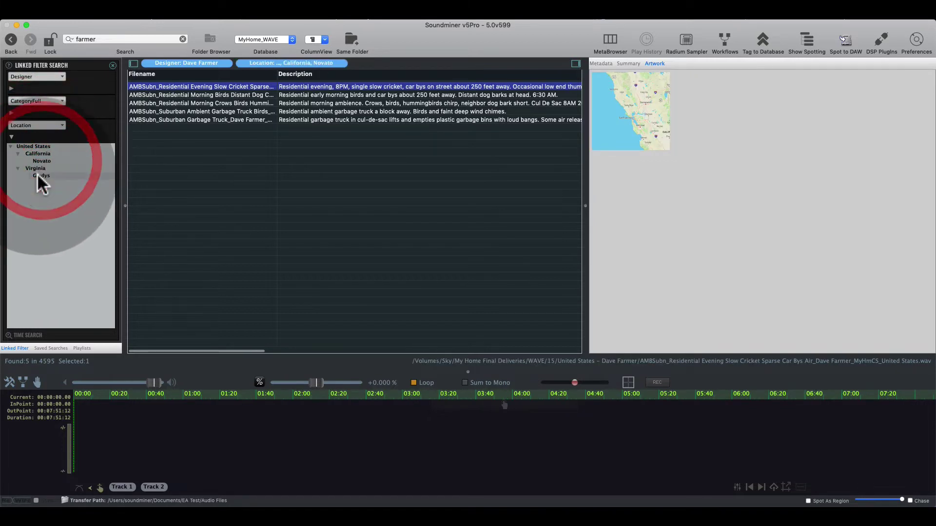
pyautogui.click(37, 174)
pyautogui.click(43, 158)
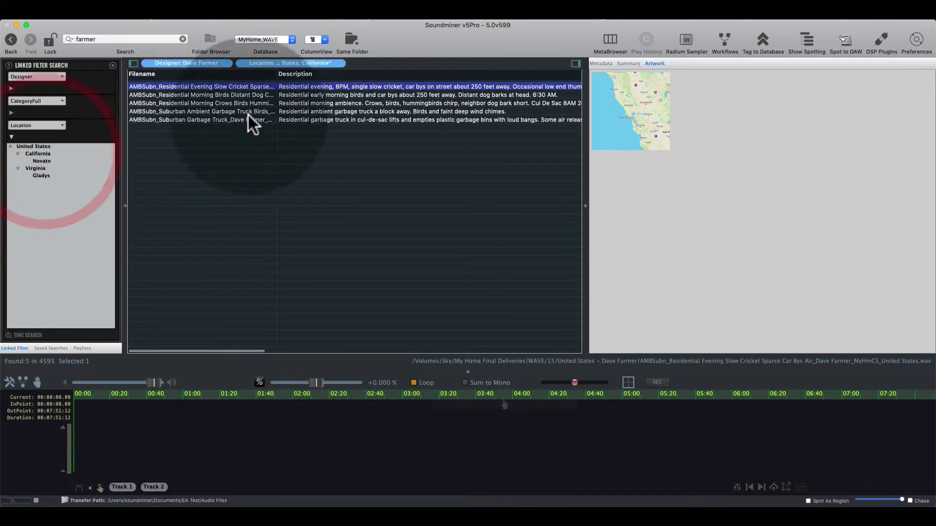
pyautogui.click(299, 111)
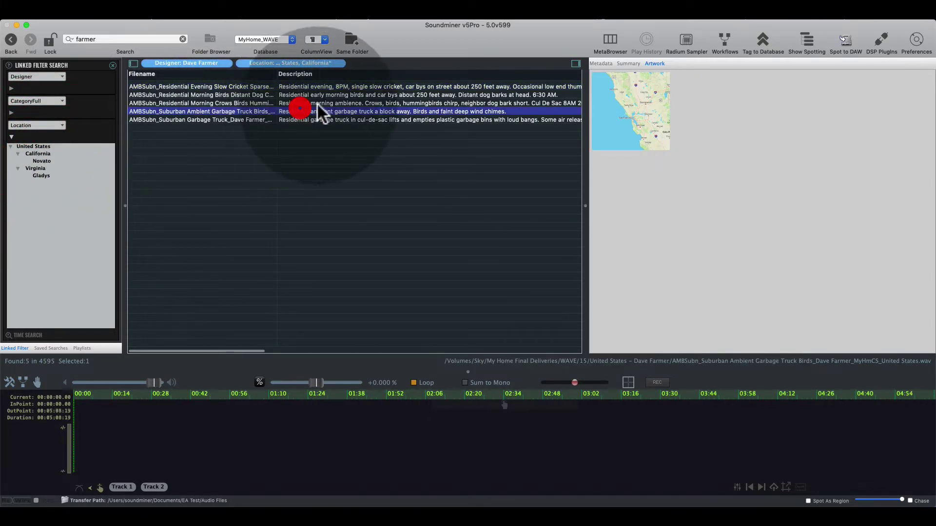
# Widen back to California and remove the designer filter, showing 589 files
pyautogui.click(44, 152)
pyautogui.click(229, 63)
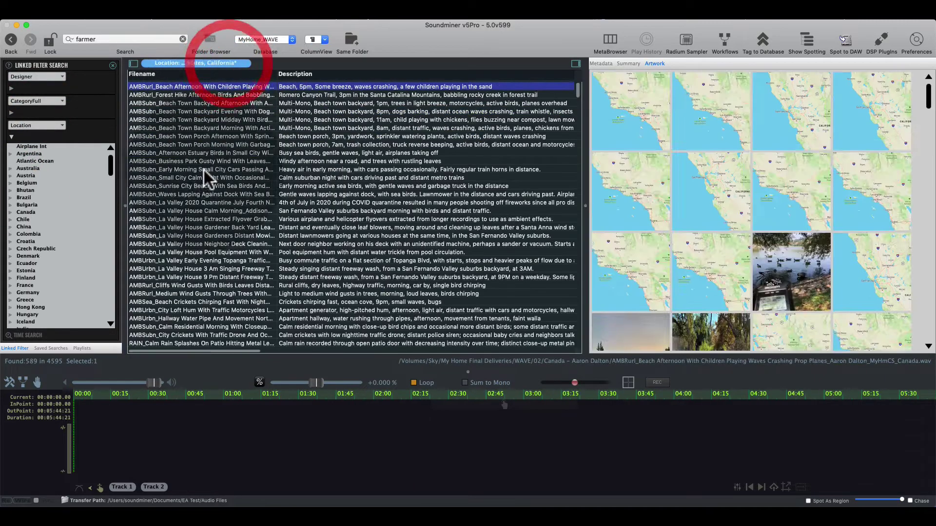
pyautogui.click(238, 138)
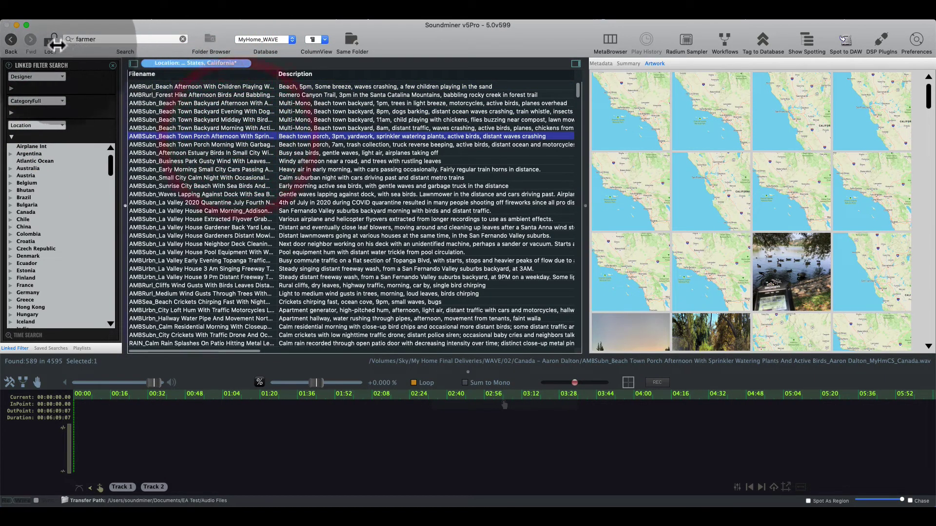
# Search for recordings whose description contains 'sea'
pyautogui.press('super+f')
pyautogui.write('sea')
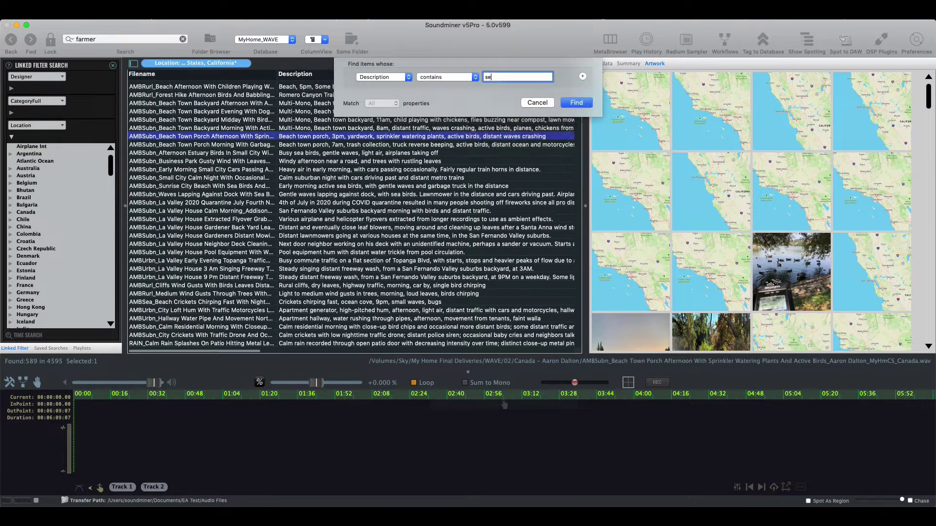
pyautogui.click(575, 102)
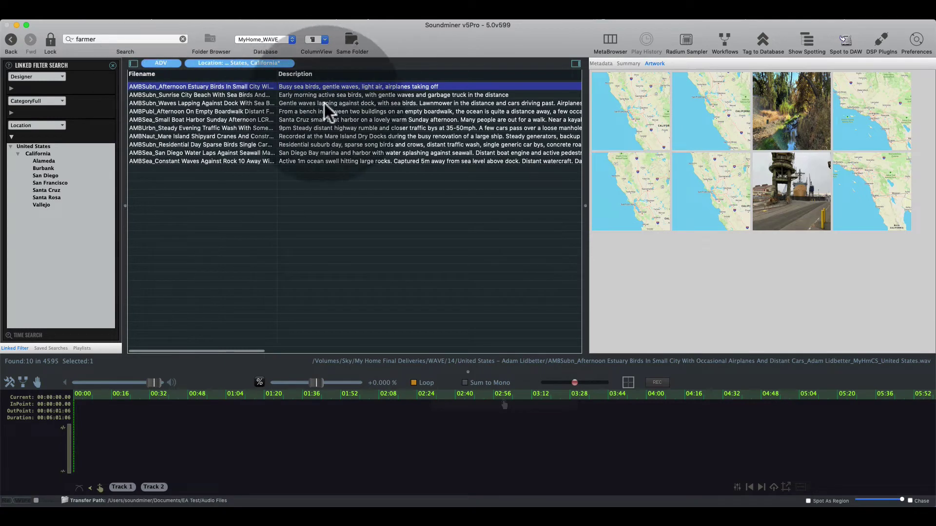
# Step the location filter from San Francisco through California cities up to United States, listing 59 files
pyautogui.click(49, 181)
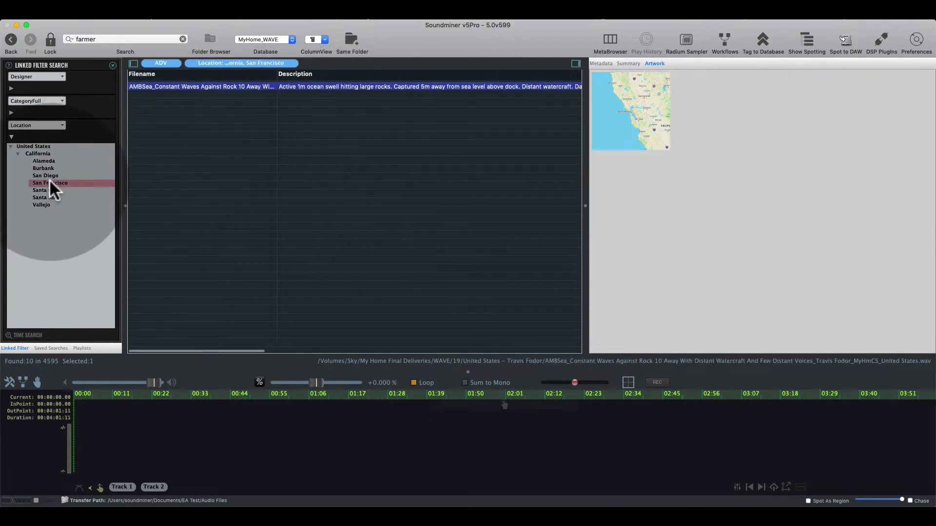
pyautogui.click(54, 175)
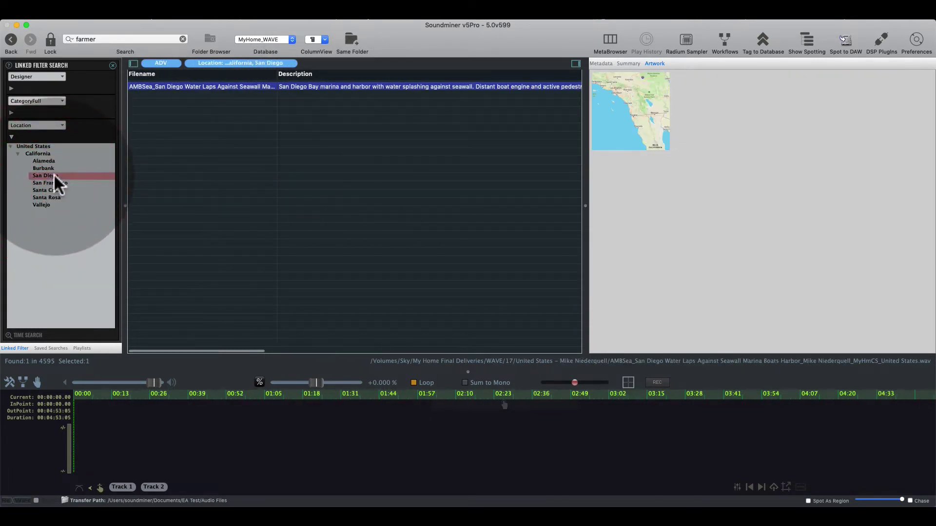
pyautogui.click(53, 168)
pyautogui.click(53, 161)
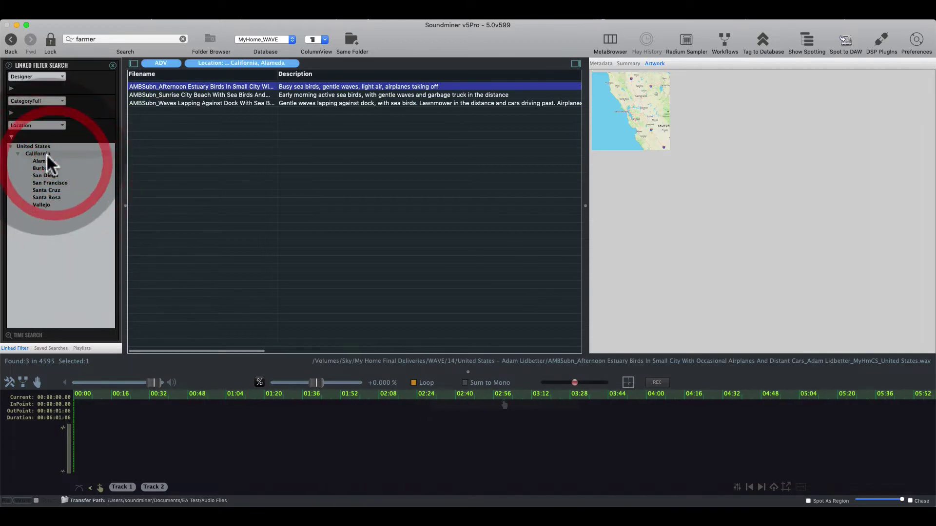
pyautogui.click(45, 154)
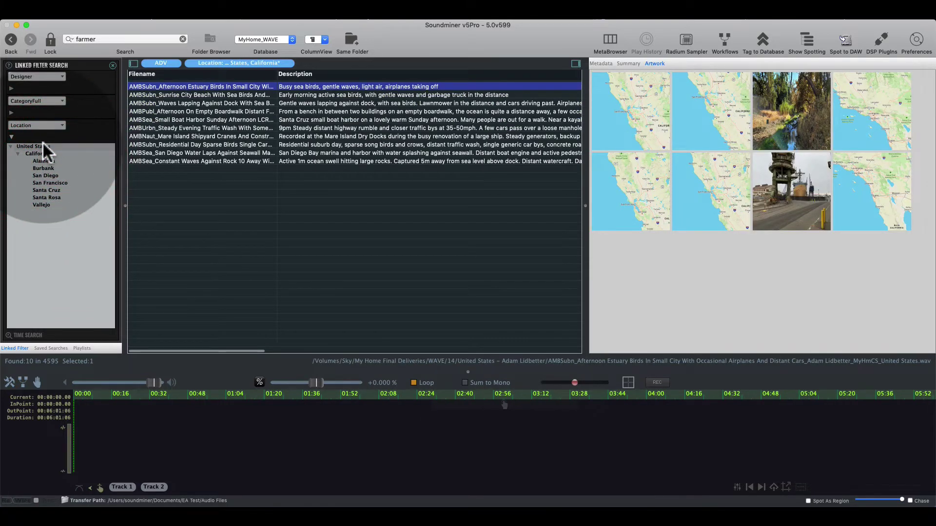
pyautogui.click(42, 144)
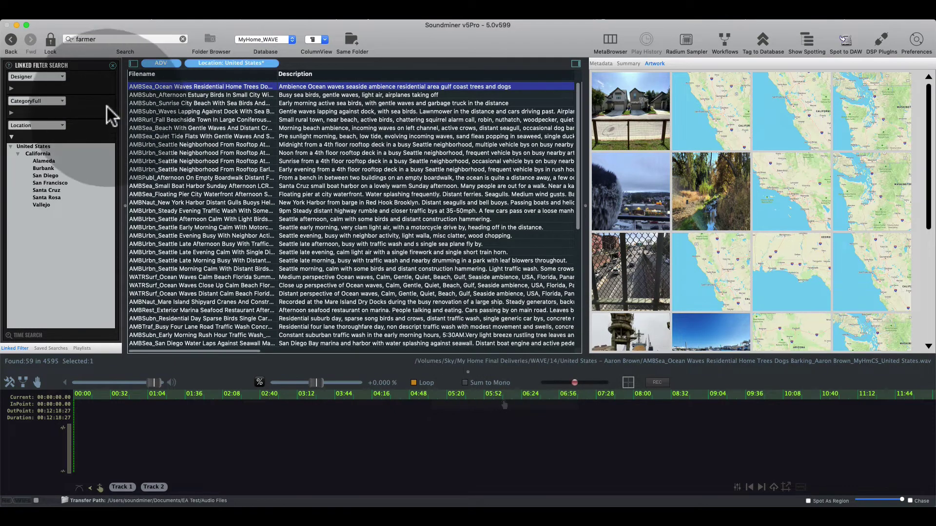
# Filter to the matching designer, then to their folder path from the garbage truck recording
pyautogui.click(141, 37)
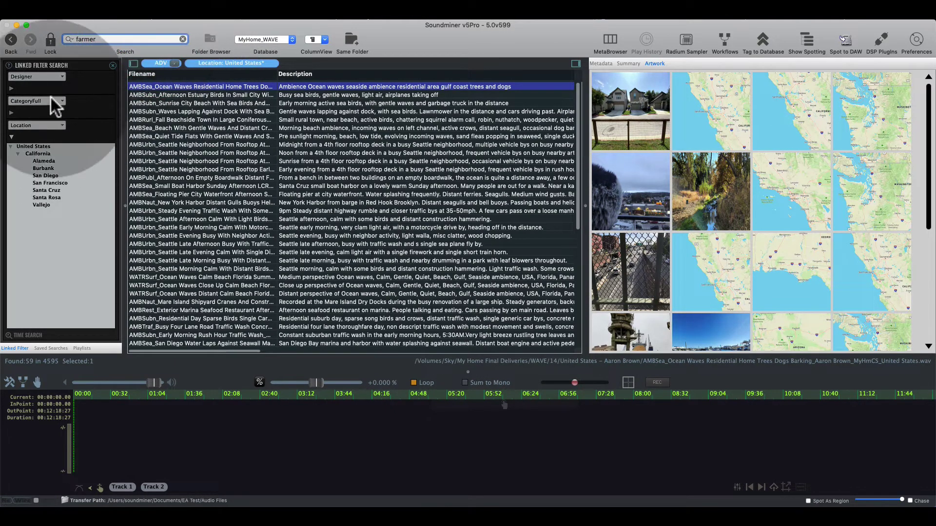
pyautogui.click(69, 40)
pyautogui.click(88, 67)
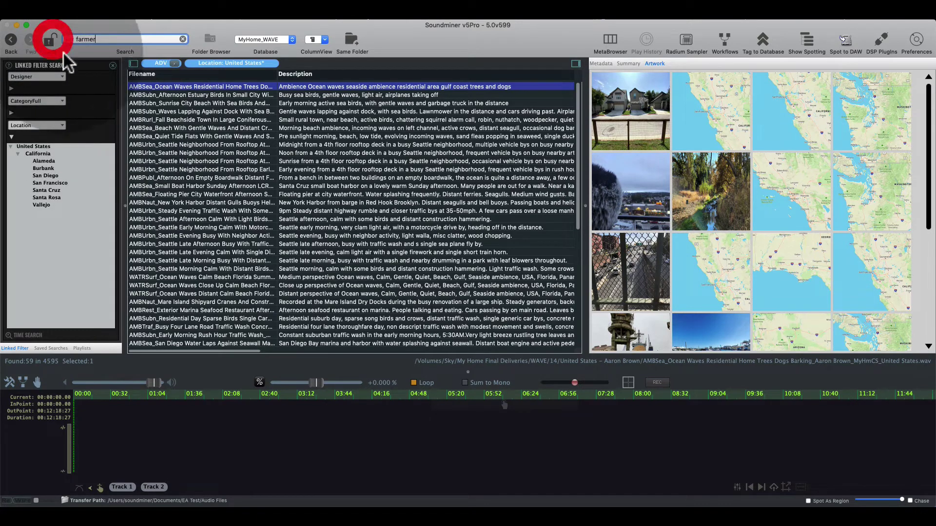
pyautogui.click(124, 39)
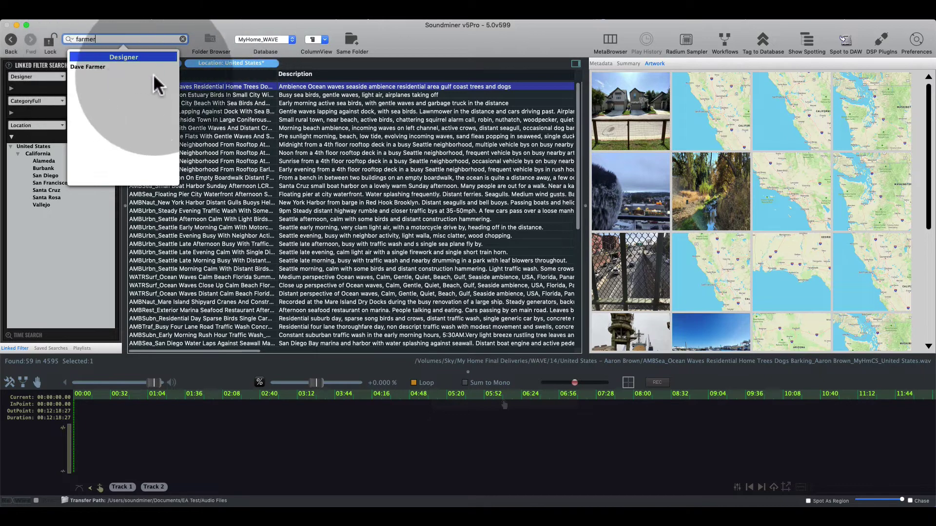
pyautogui.click(121, 65)
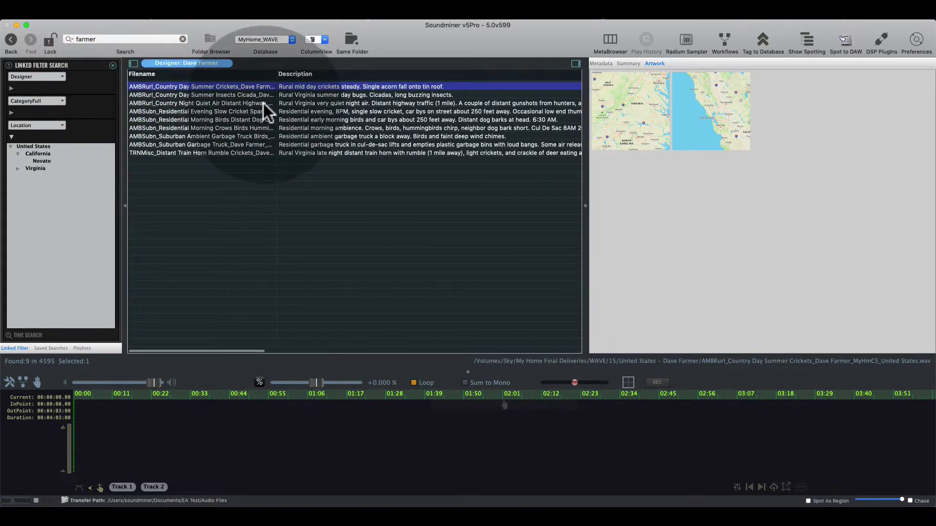
pyautogui.click(315, 136)
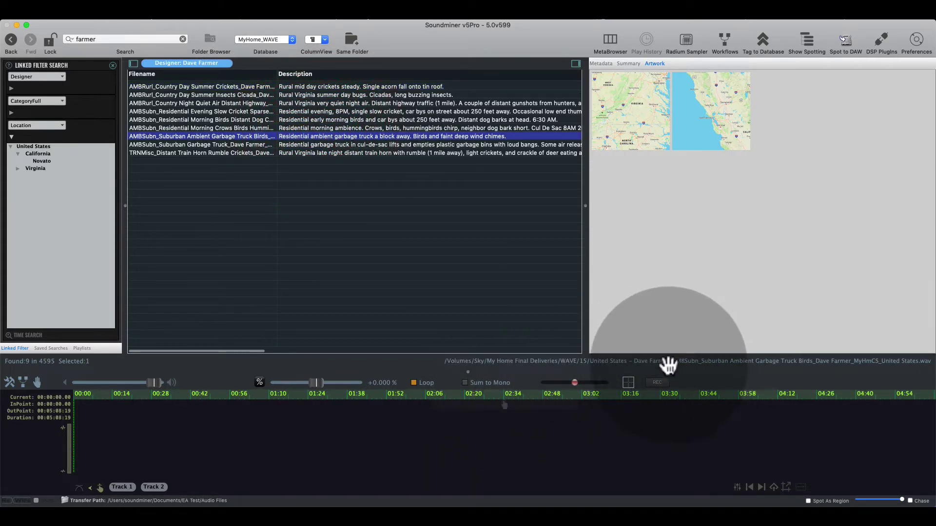
pyautogui.click(651, 362)
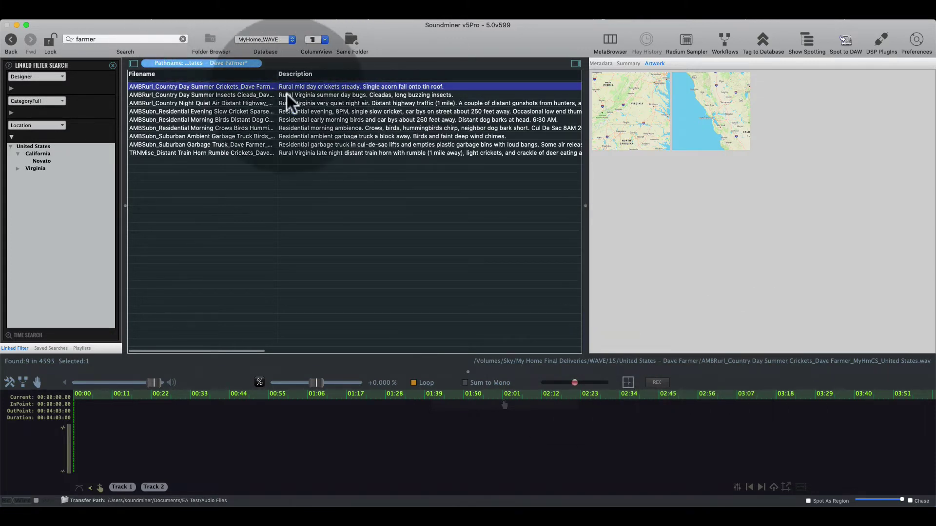
# Widen the path to WAVE/15, pick another designer, and drop the folder path filter
pyautogui.click(612, 361)
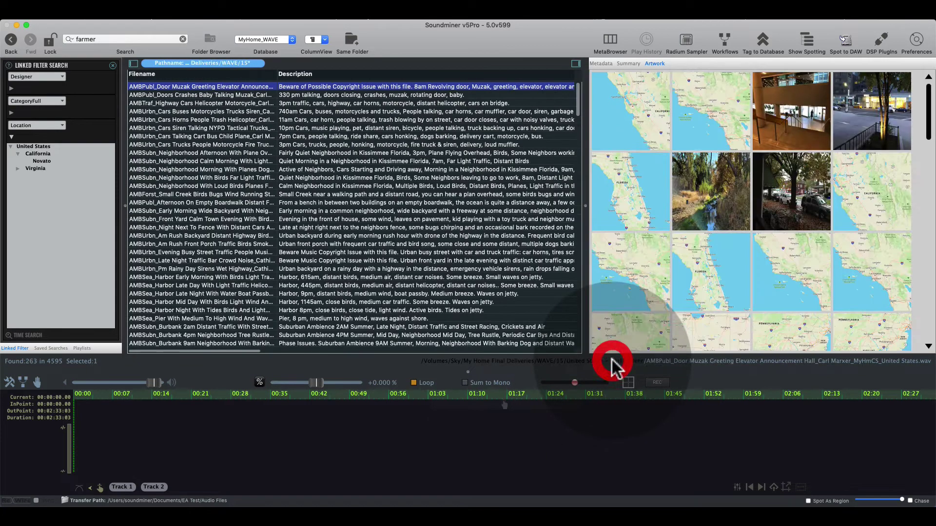
pyautogui.click(11, 88)
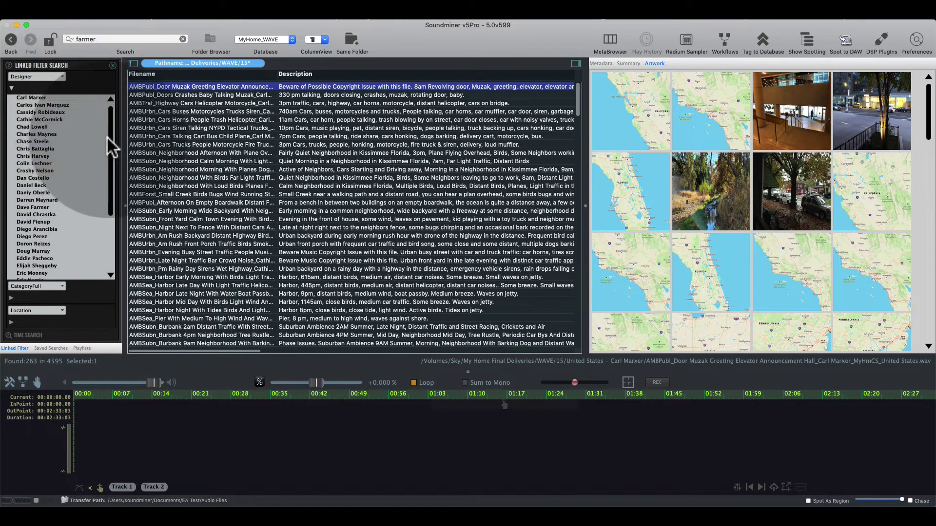
pyautogui.moveTo(108, 139); pyautogui.dragTo(109, 215)
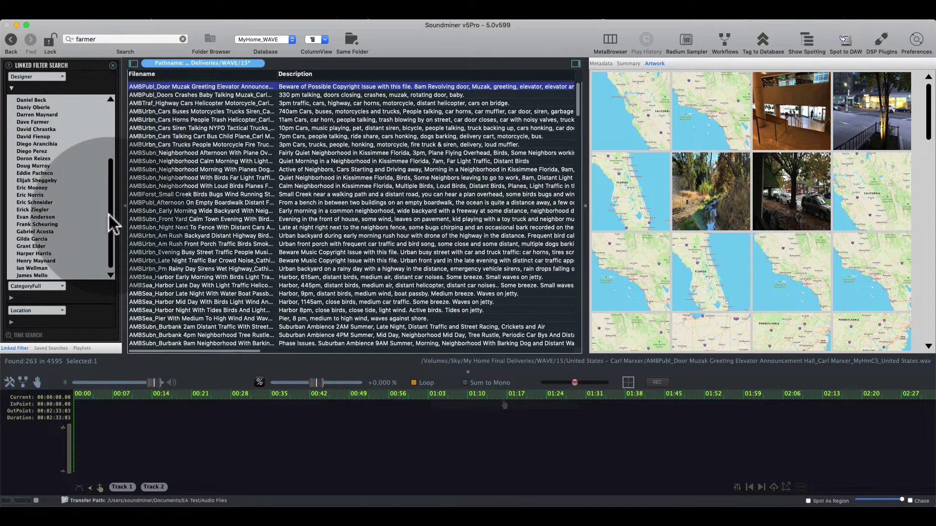
pyautogui.click(47, 260)
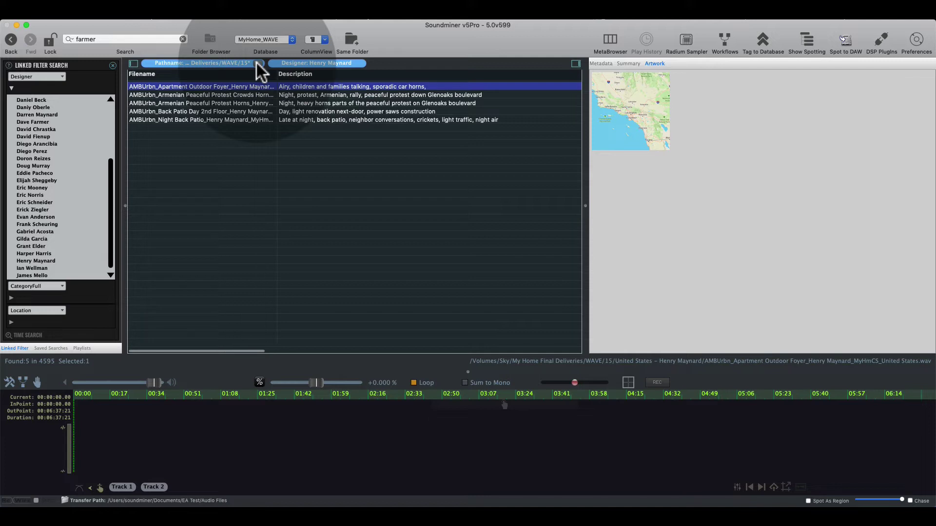
pyautogui.click(258, 64)
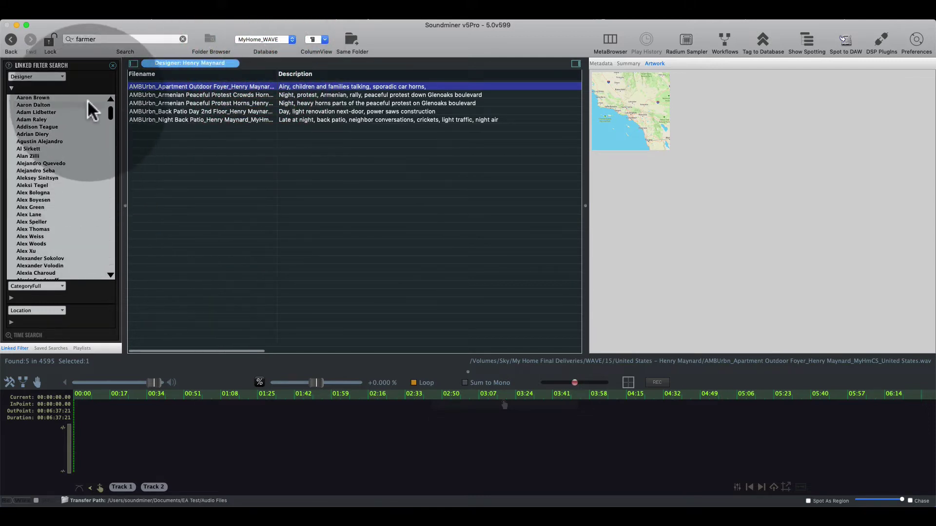
pyautogui.moveTo(110, 114); pyautogui.dragTo(110, 178)
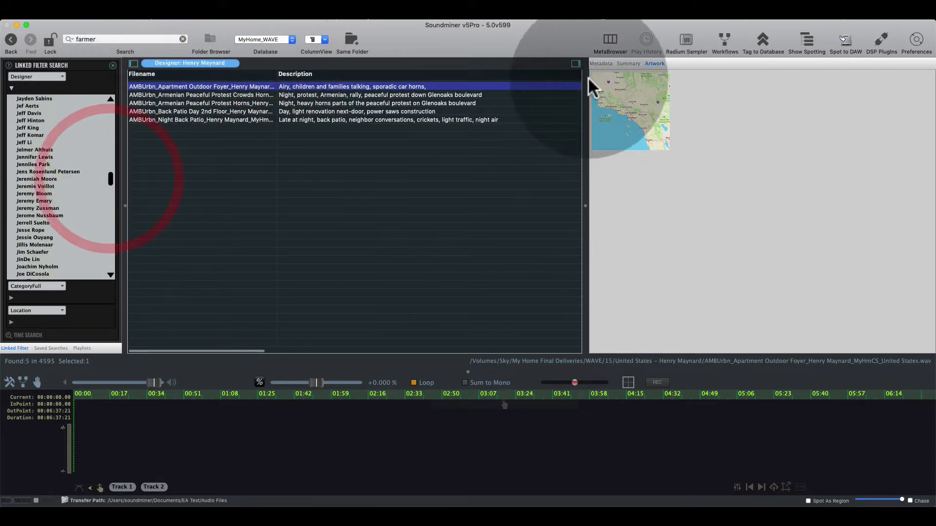
# Scroll to the GPS/URL columns and load the Glendale protest-horns recording's metadata
pyautogui.click(519, 119)
pyautogui.click(601, 63)
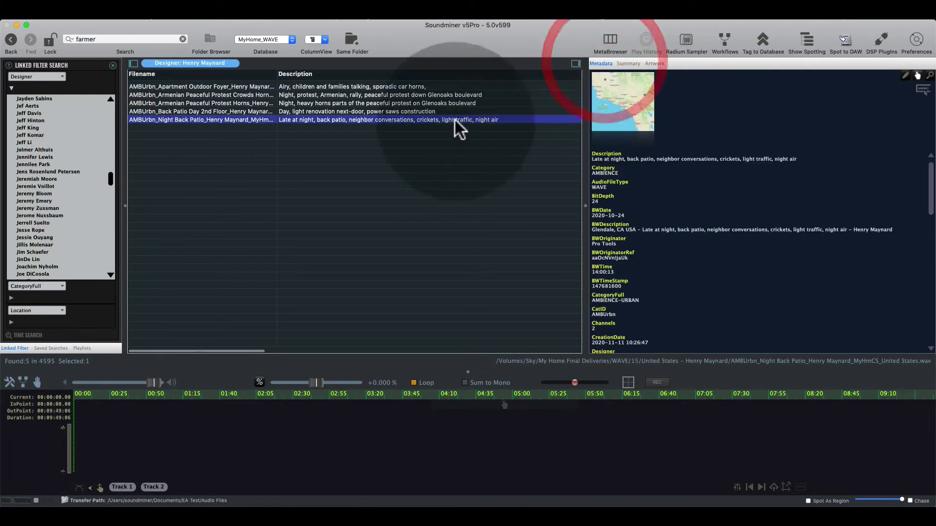
pyautogui.hscroll(10, 455, 115)
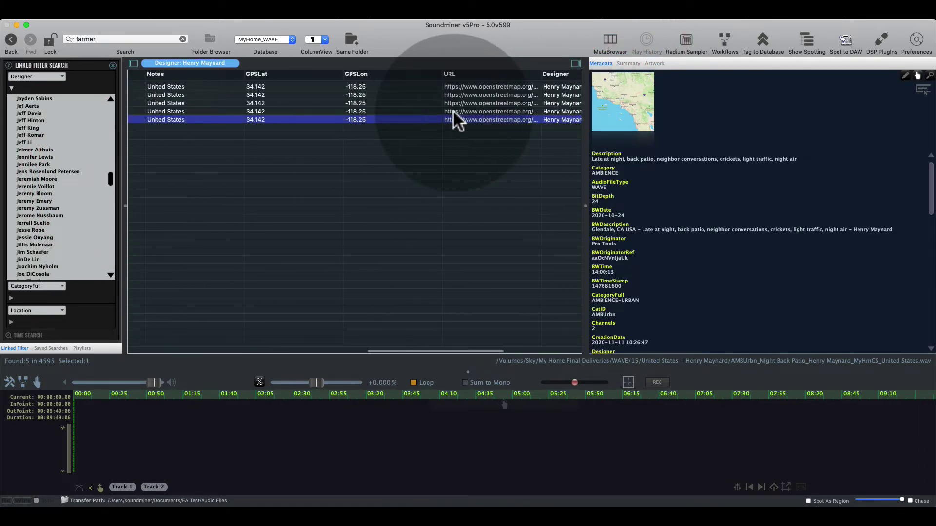
pyautogui.hscroll(1, 453, 112)
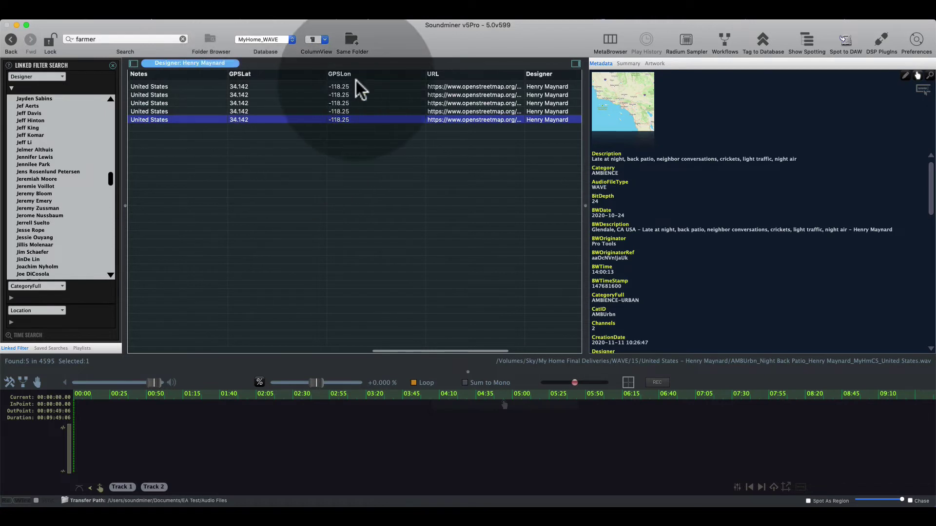
pyautogui.click(357, 103)
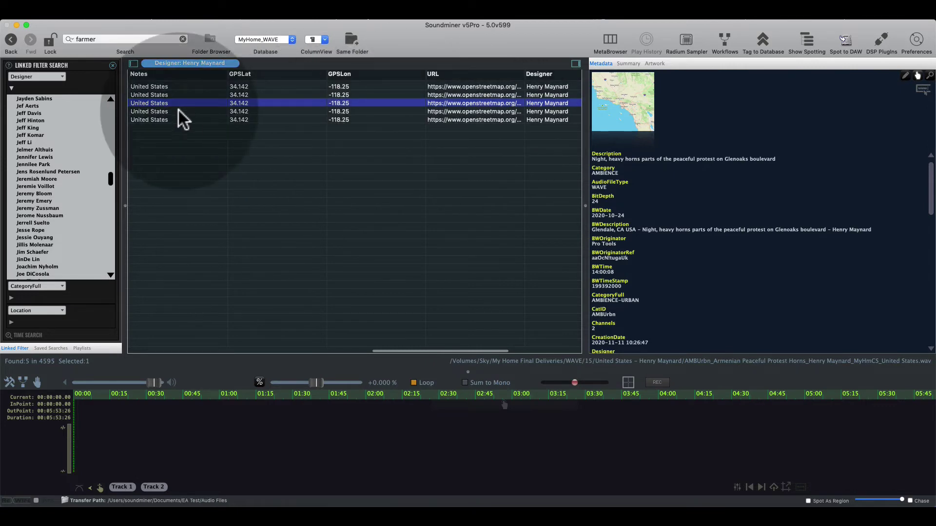
# Replace the search with petaluma, listing 32 recordings
pyautogui.click(116, 38)
pyautogui.write('petaluma')
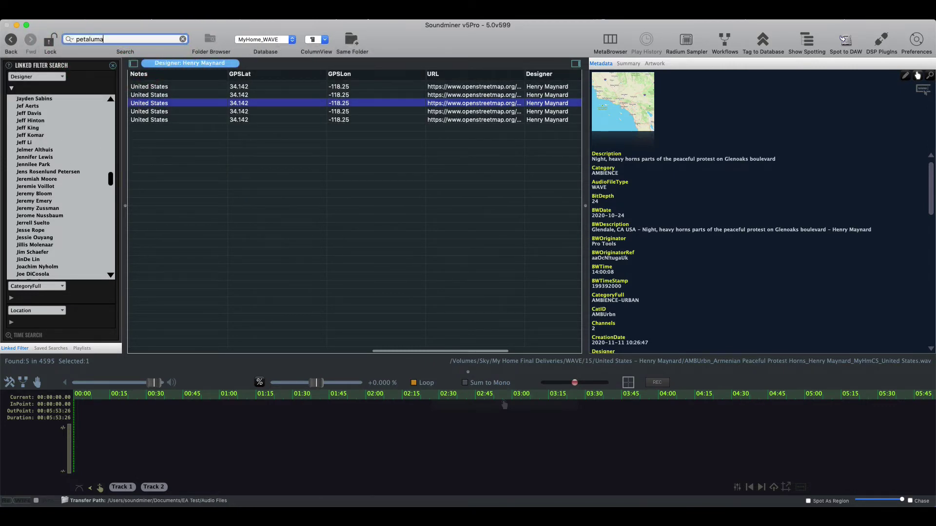
pyautogui.press('Return')
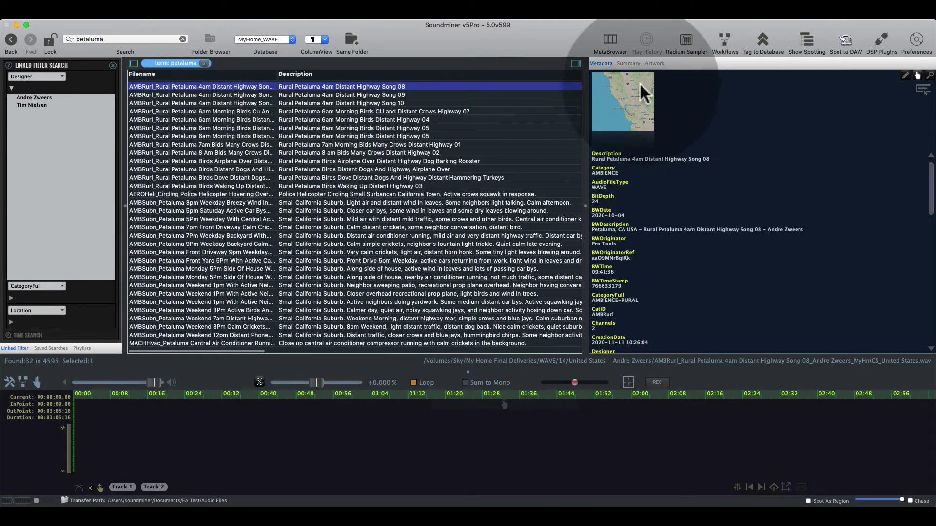
# Widen the URL column and open 4am Distant Highway Song 09's location in OpenStreetMap
pyautogui.click(377, 161)
pyautogui.hscroll(10, 377, 134)
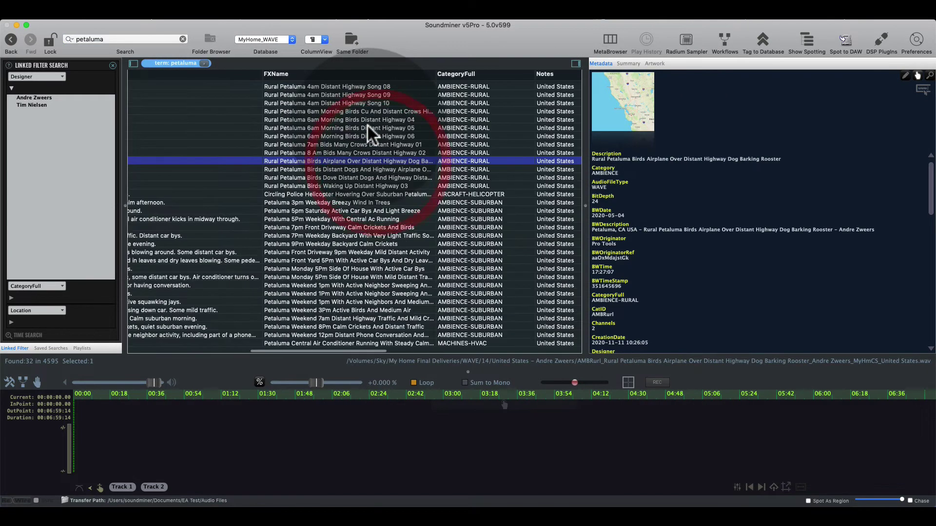
pyautogui.hscroll(5, 369, 126)
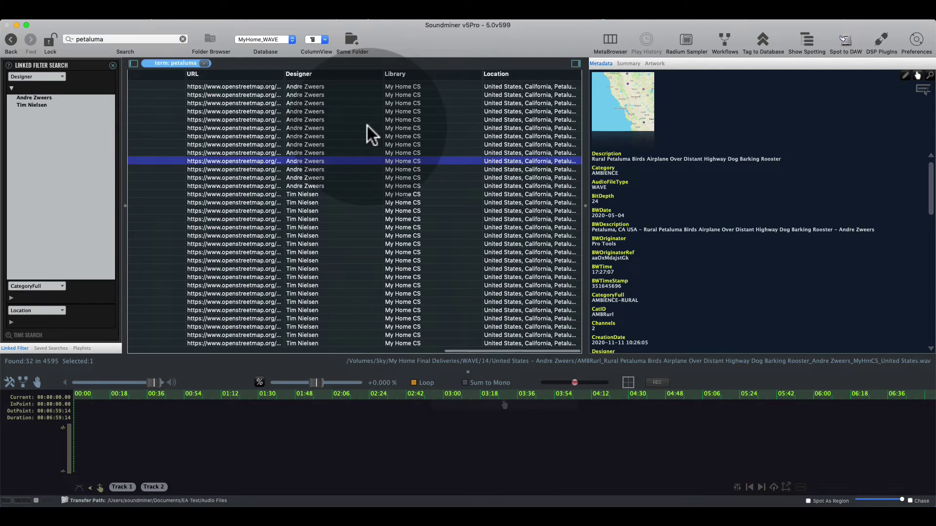
pyautogui.hscroll(-8, 366, 125)
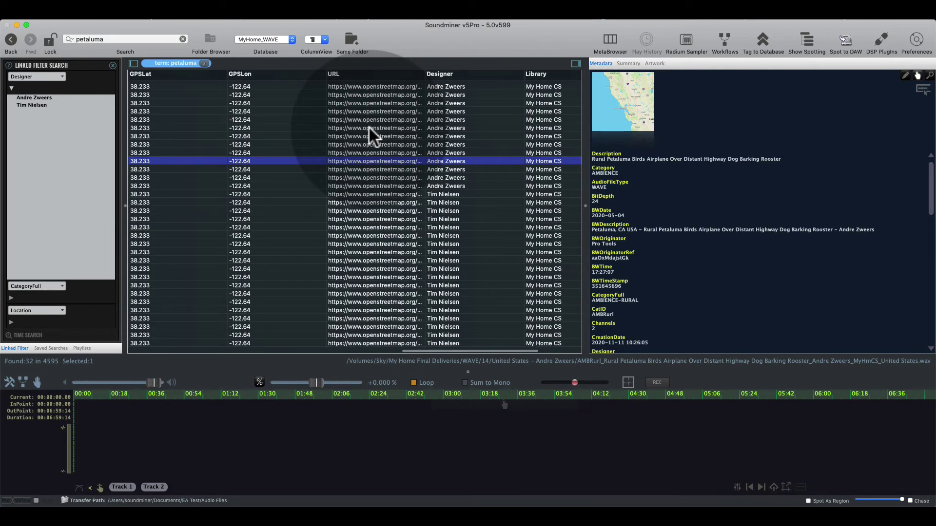
pyautogui.click(376, 95)
pyautogui.moveTo(407, 71); pyautogui.dragTo(499, 71)
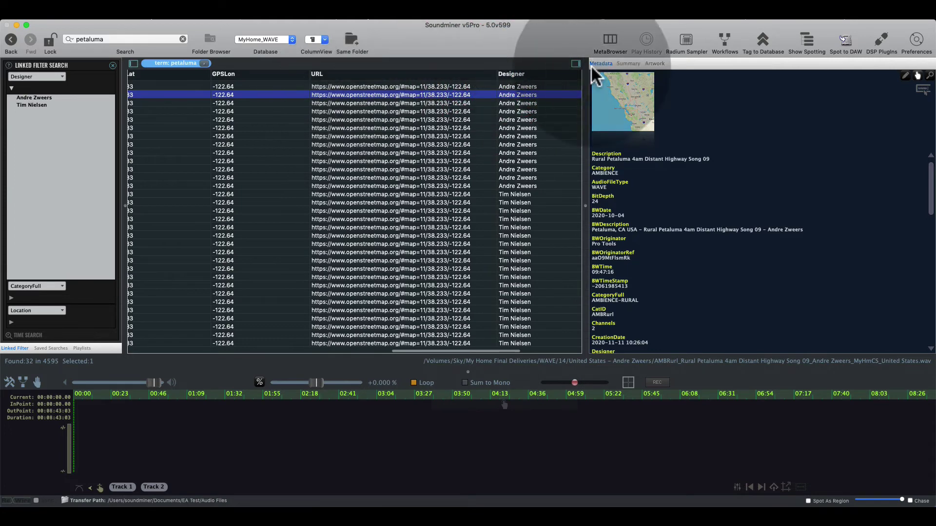
pyautogui.click(922, 91)
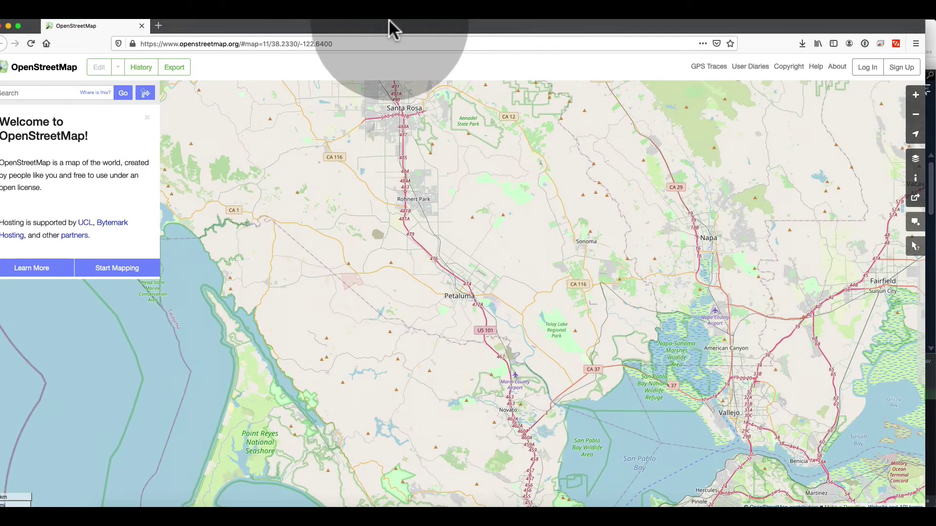
# Zoom and pan the map from street-level Petaluma out to the Bay Area, then return to Soundminer
pyautogui.click(389, 24)
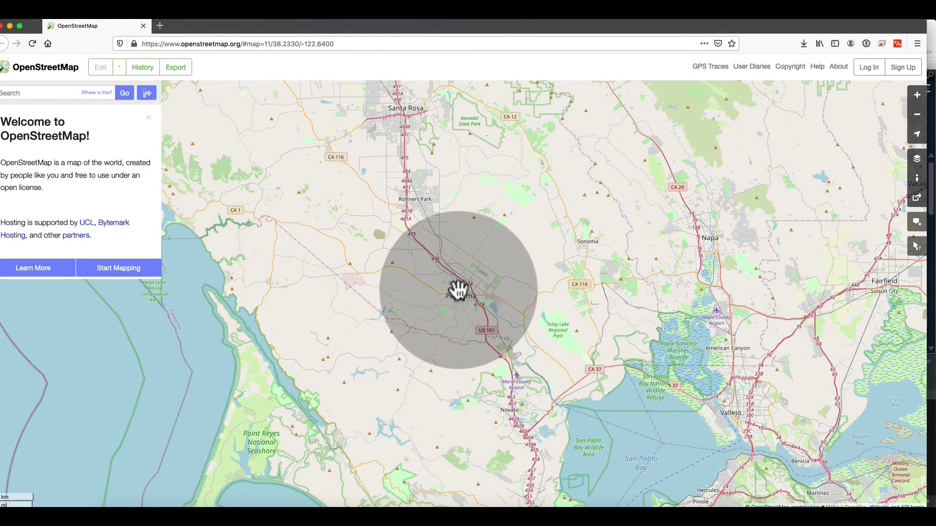
pyautogui.scroll(3, 458, 290)
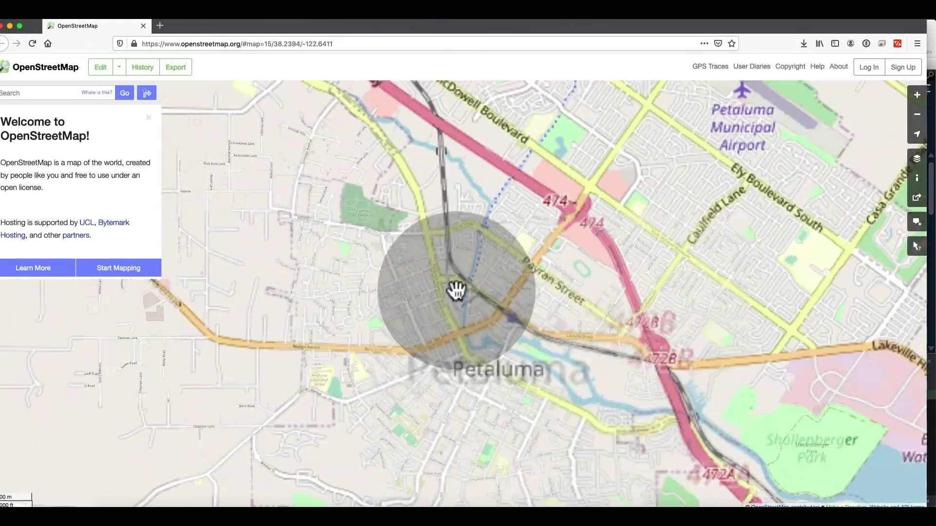
pyautogui.scroll(-3, 456, 292)
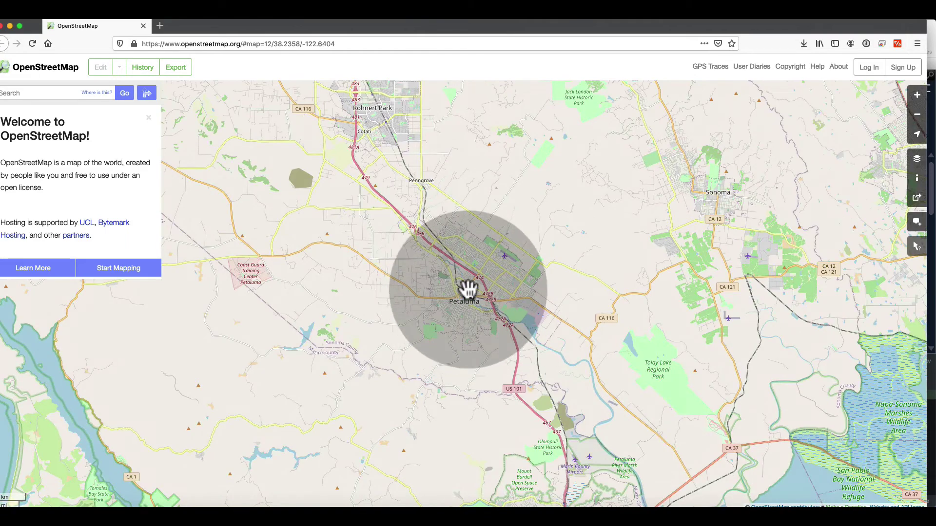
pyautogui.doubleClick(468, 281)
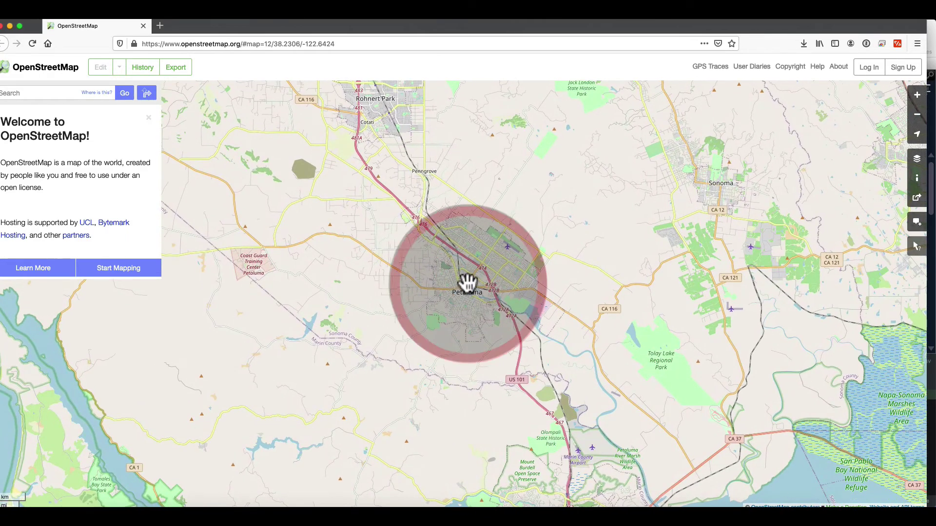
pyautogui.scroll(2, 469, 283)
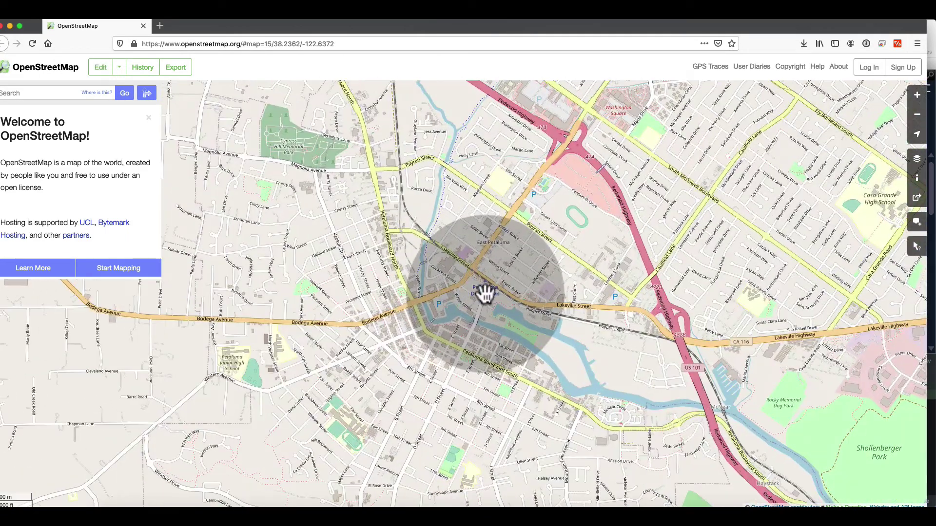
pyautogui.scroll(-6, 479, 289)
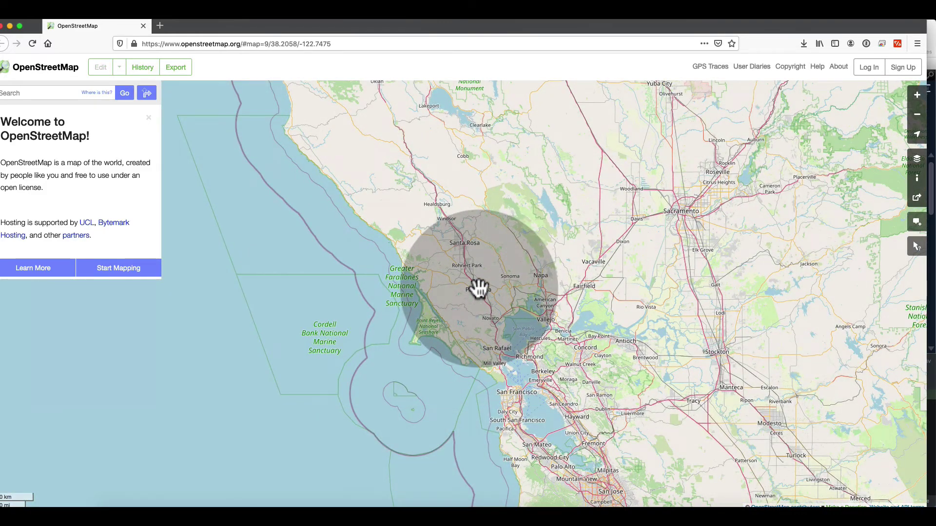
pyautogui.moveTo(480, 289); pyautogui.dragTo(455, 295)
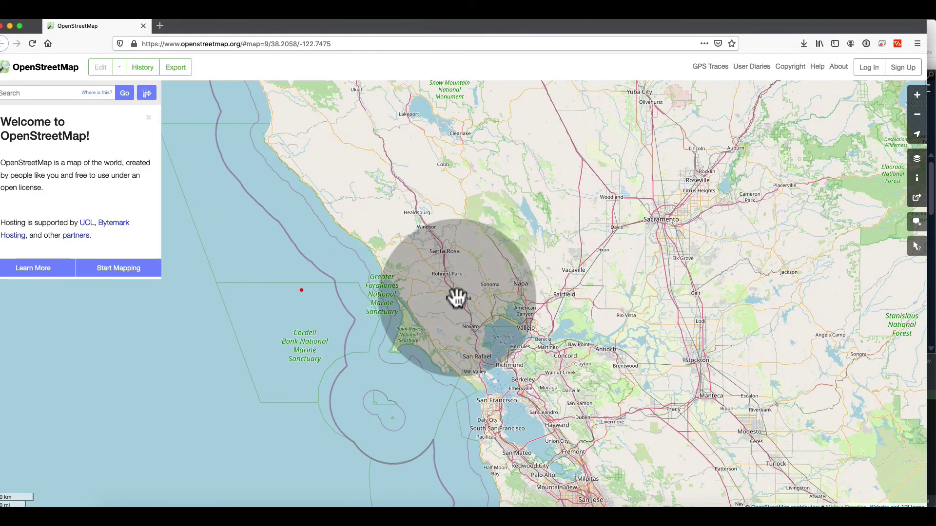
pyautogui.press('super+Tab')
# Remove the petaluma term and filter the Location list to Thailand's 27 recordings
pyautogui.click(339, 270)
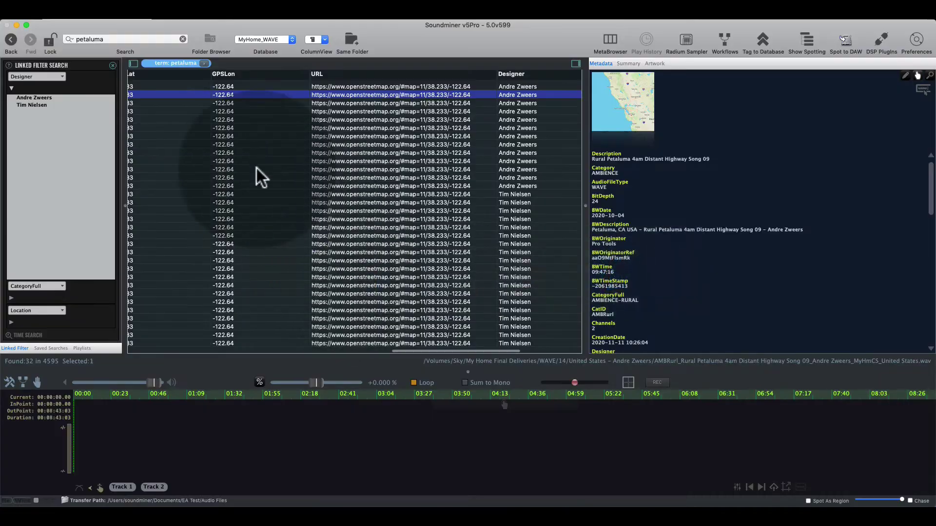
pyautogui.click(11, 322)
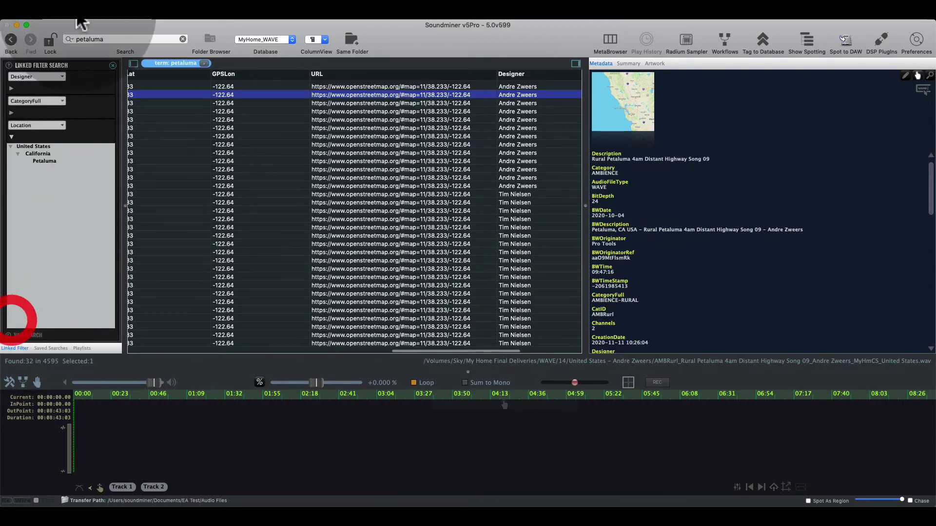
pyautogui.click(106, 69)
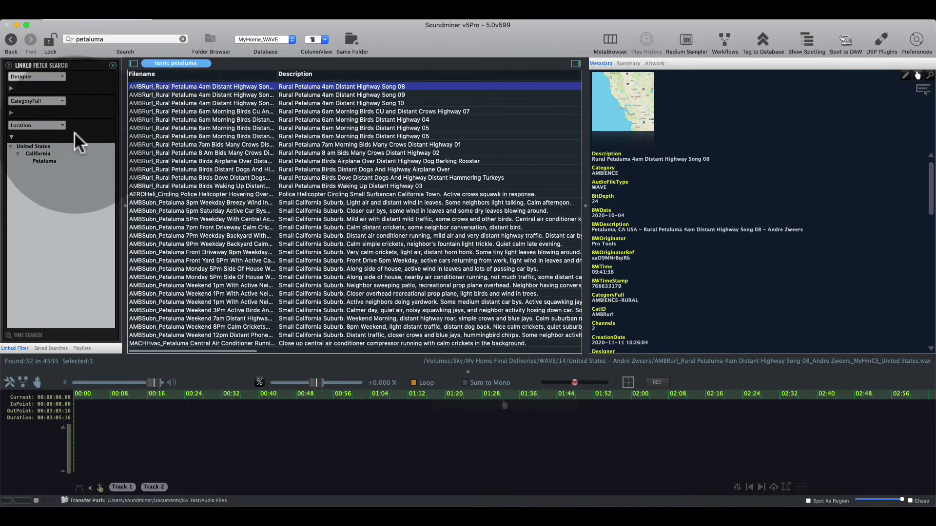
pyautogui.click(202, 64)
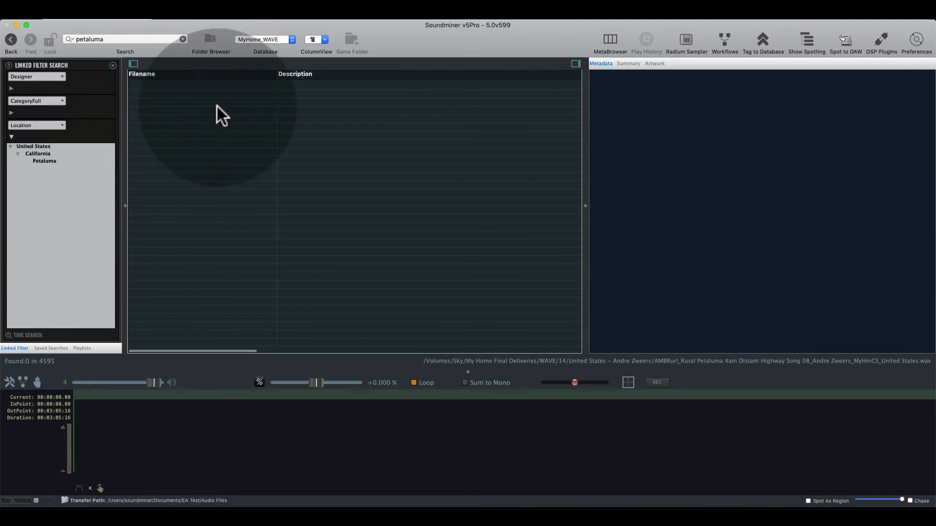
pyautogui.scroll(-5, 80, 268)
pyautogui.scroll(8, 75, 280)
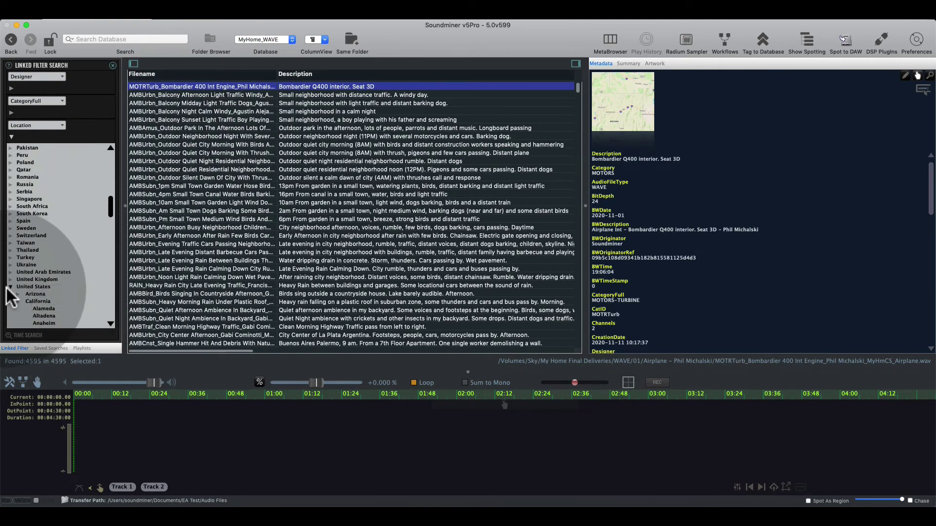
pyautogui.click(9, 287)
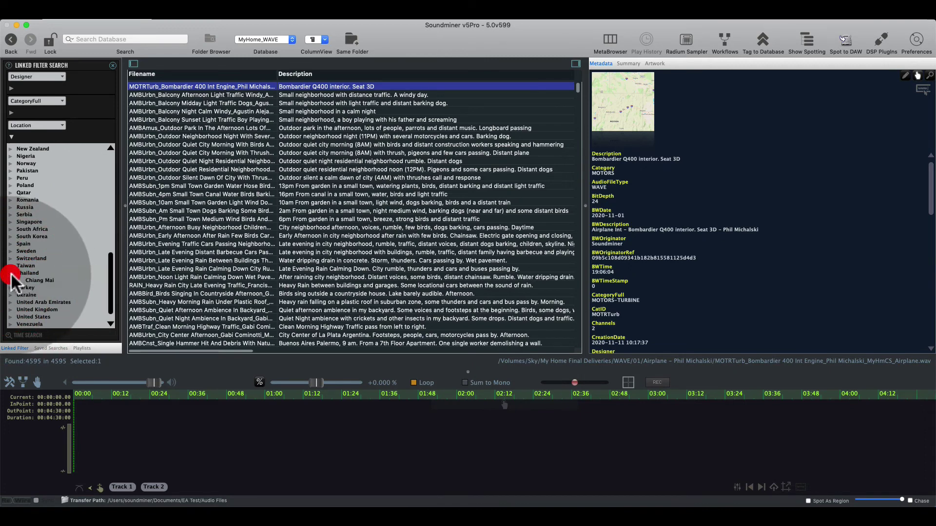
pyautogui.click(30, 273)
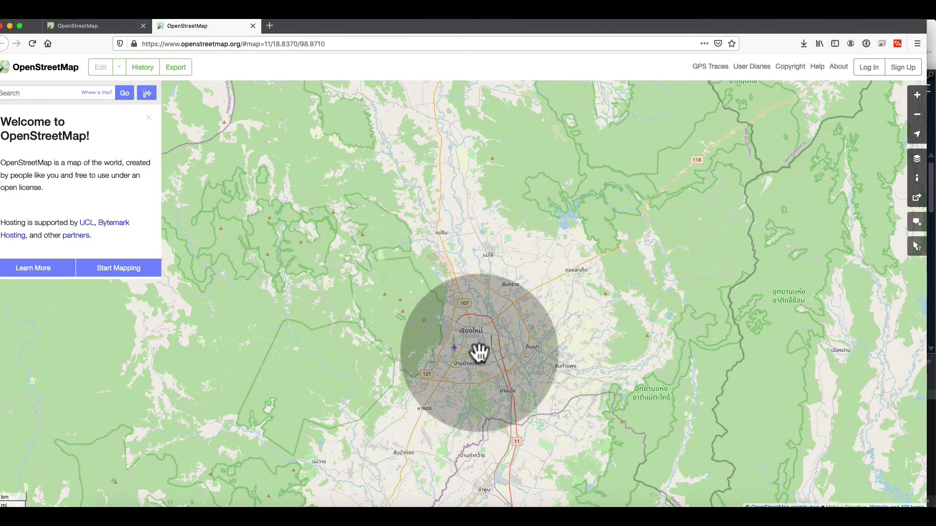
# Zoom out and pan the map from Chiang Mai across Southeast Asia
pyautogui.moveTo(480, 350); pyautogui.dragTo(478, 350)
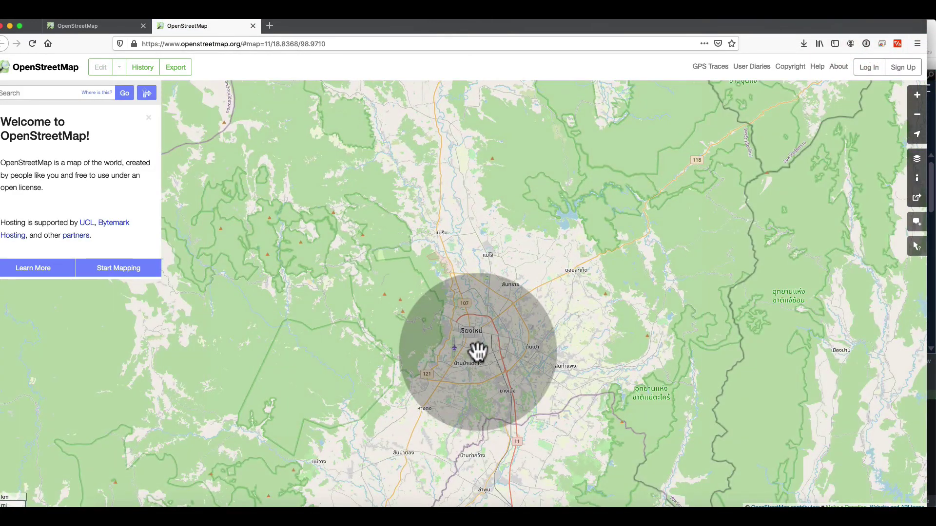
pyautogui.scroll(-3, 478, 350)
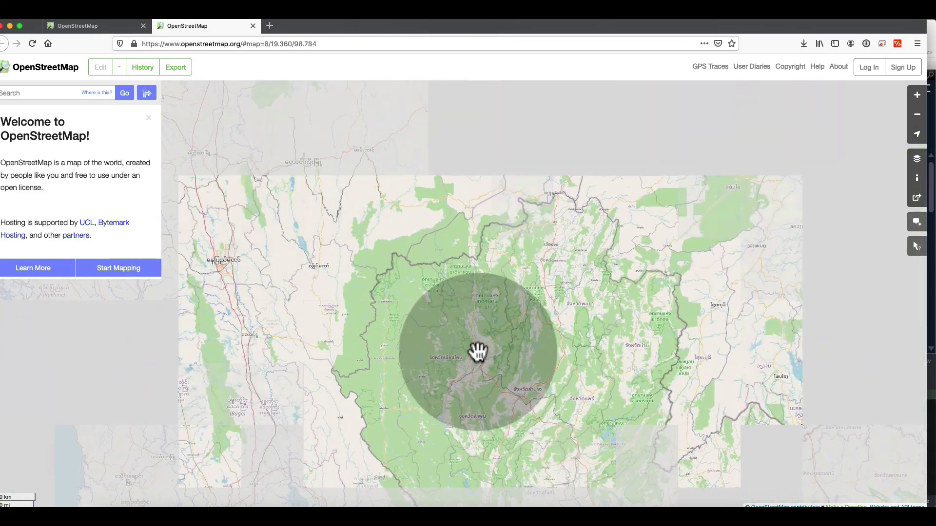
pyautogui.scroll(-2, 478, 350)
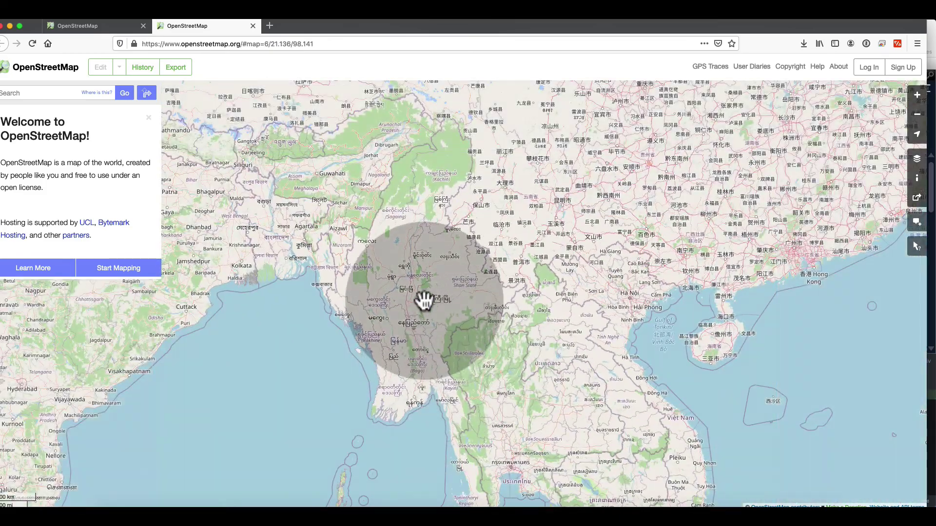
pyautogui.moveTo(424, 299); pyautogui.dragTo(525, 199)
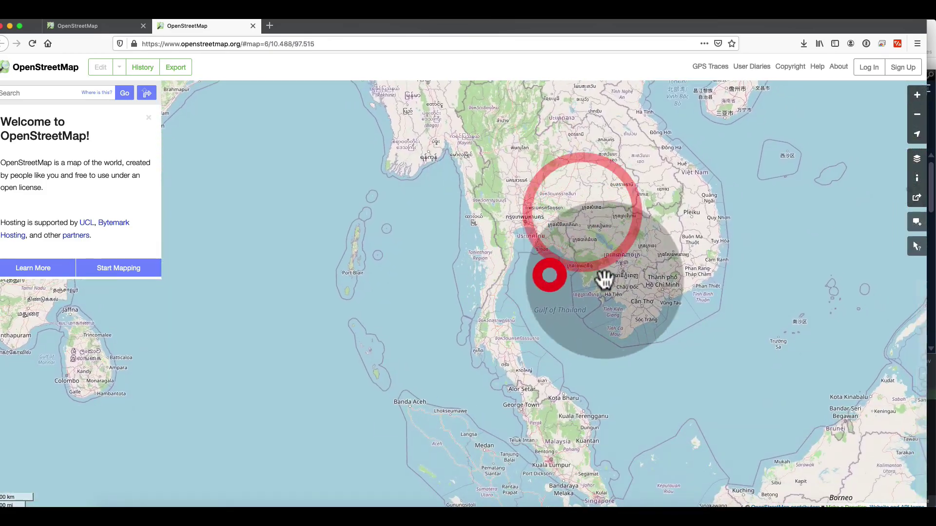